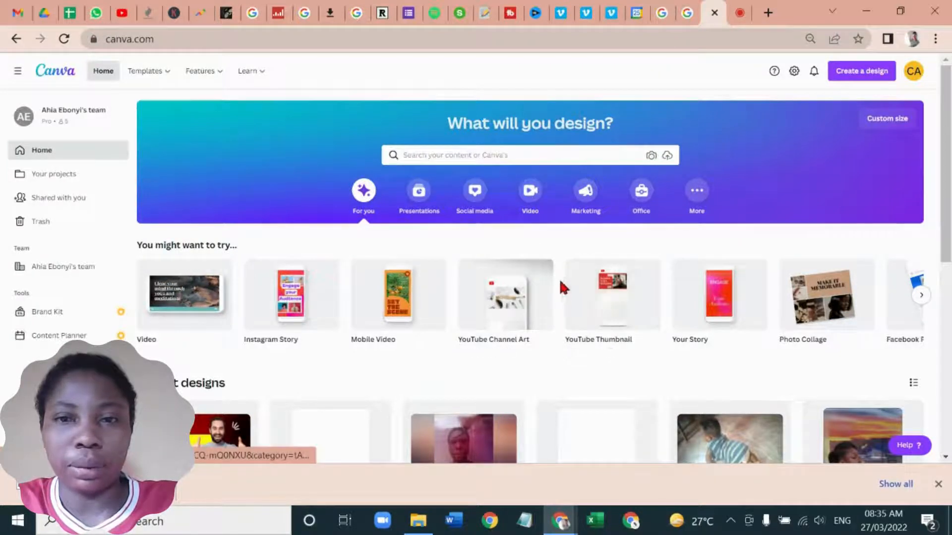
Create a blank YouTube Thumbnail design and apply the "MAKE 3000$ DAILY" template to it
mouse_move(628, 280)
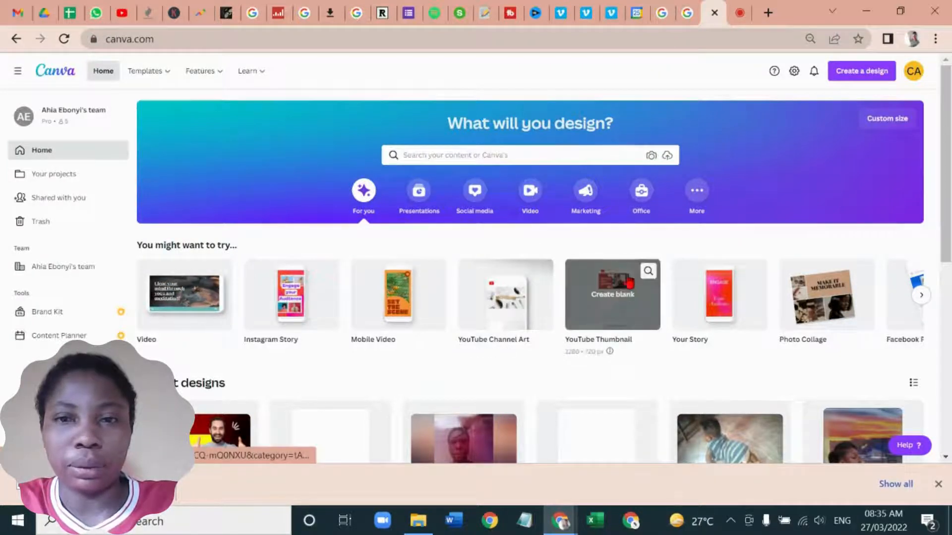
click(576, 276)
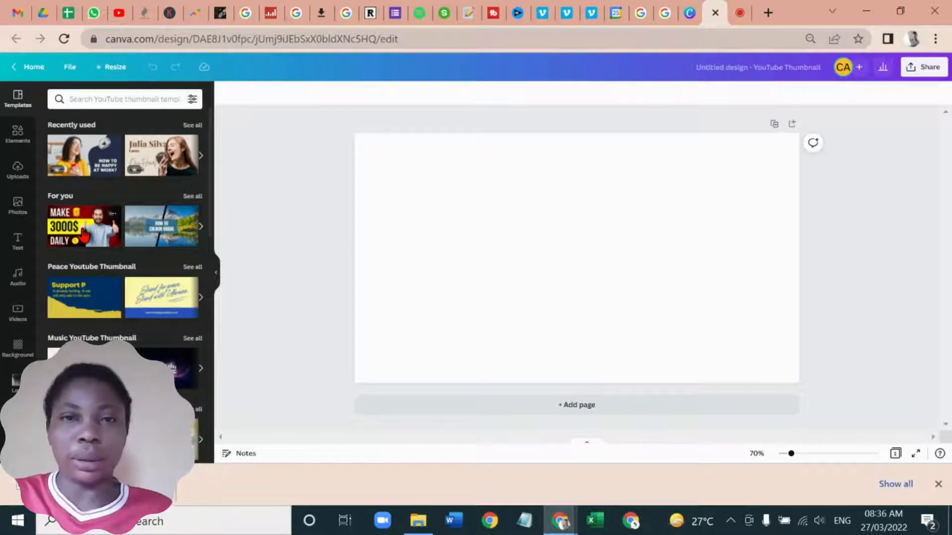
click(84, 236)
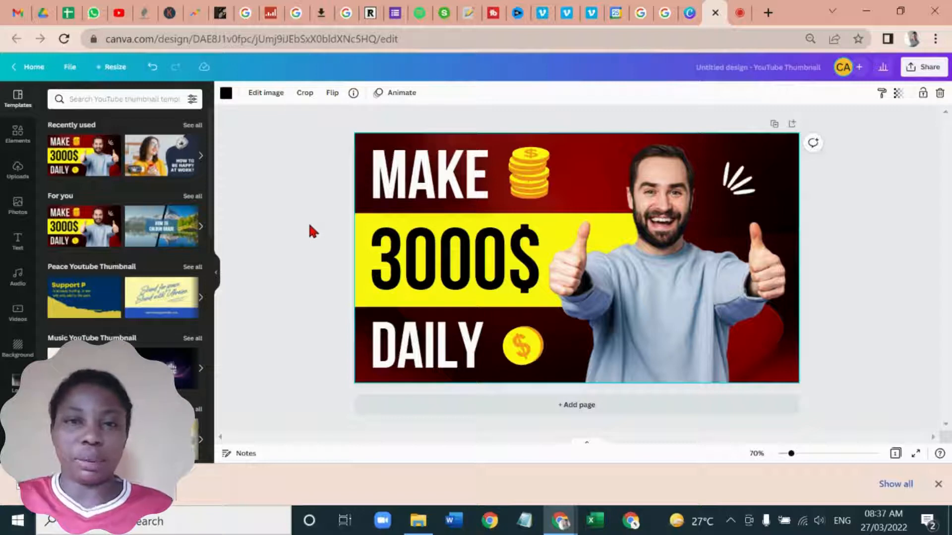
Set the "MAKE" heading to font size 60 and change its font to Para
double_click(404, 192)
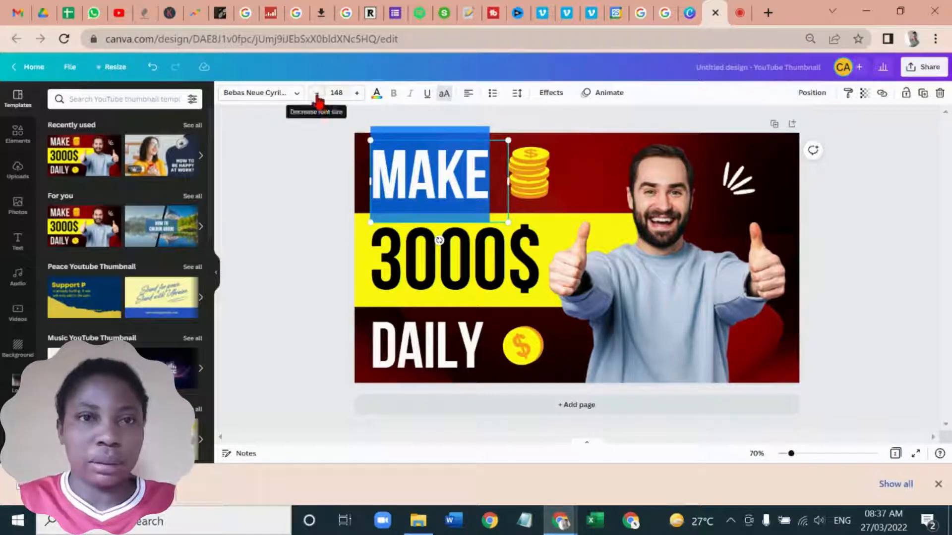
click(338, 94)
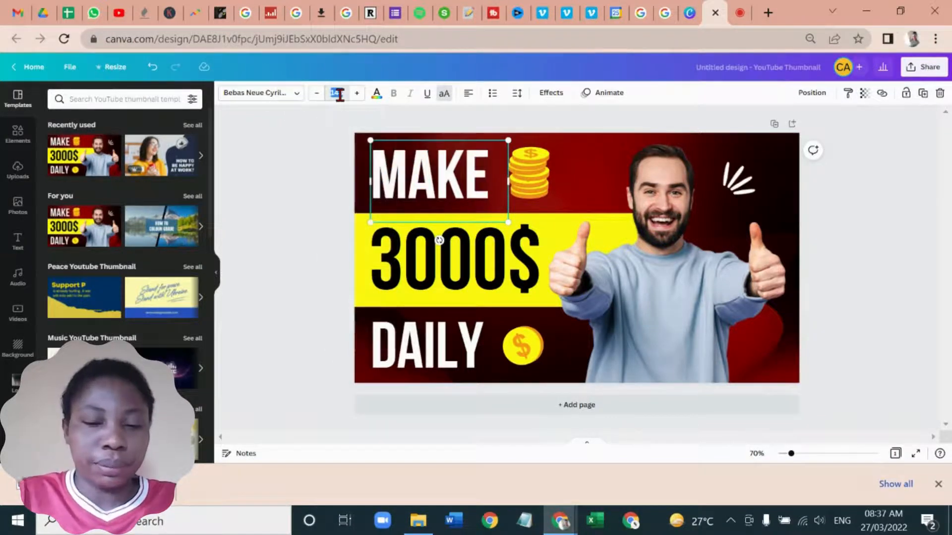
text(6)
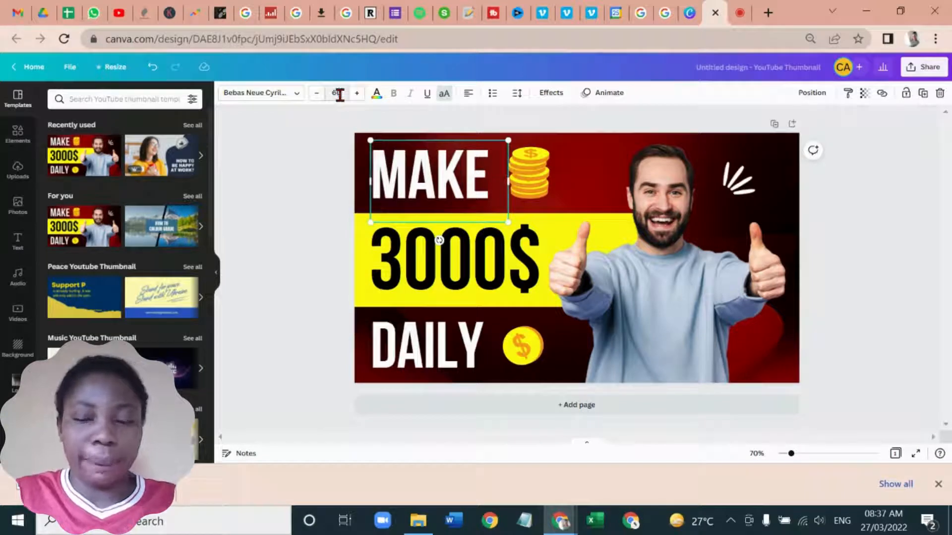
key(Return)
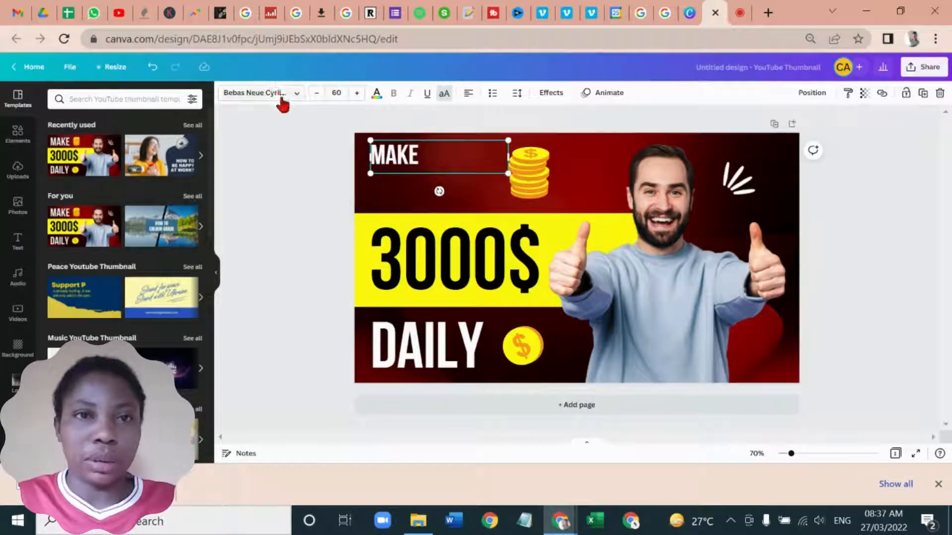
click(281, 96)
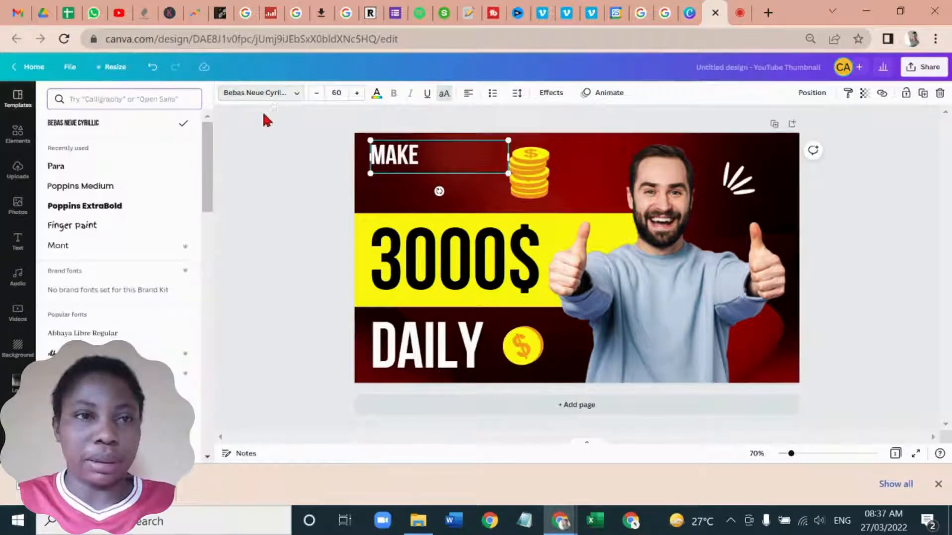
click(122, 173)
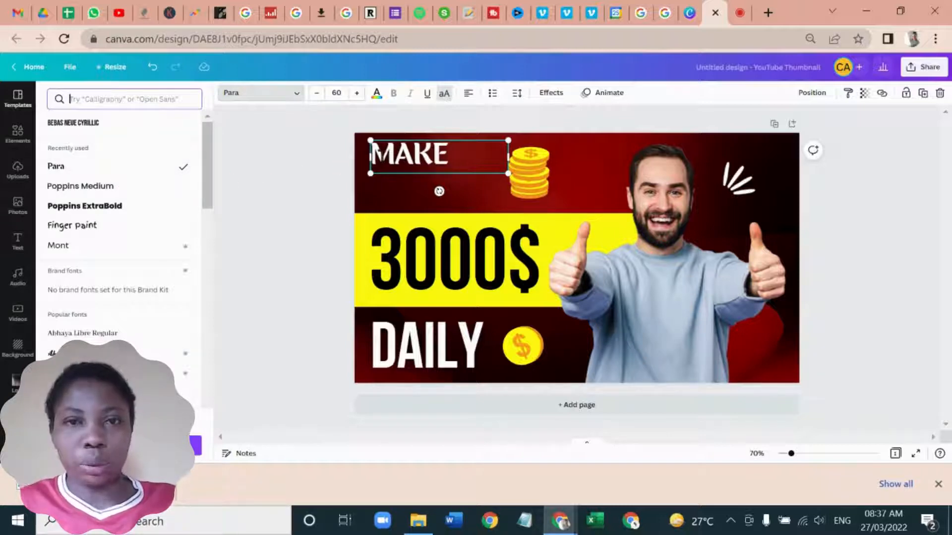
Replace the "MAKE" heading with "How to" and turn off its all-uppercase formatting
double_click(382, 155)
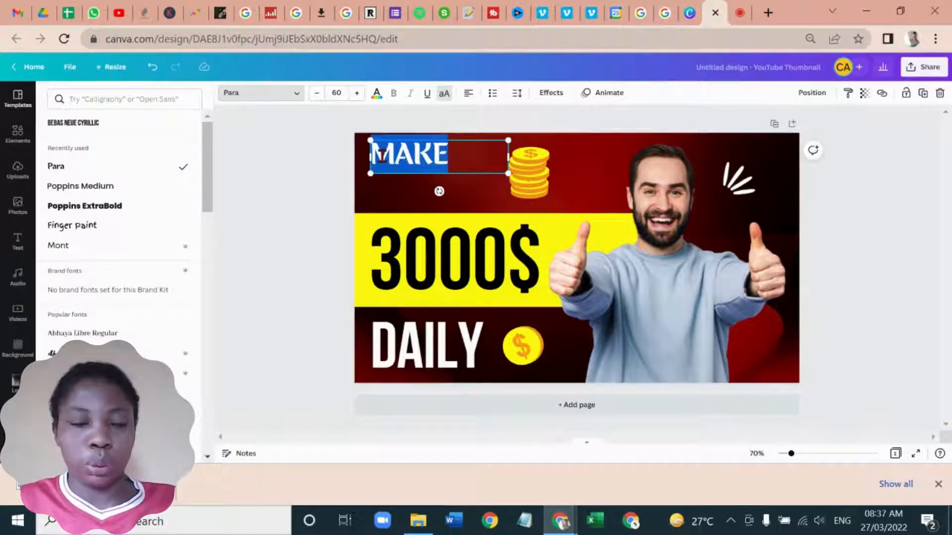
text(HO)
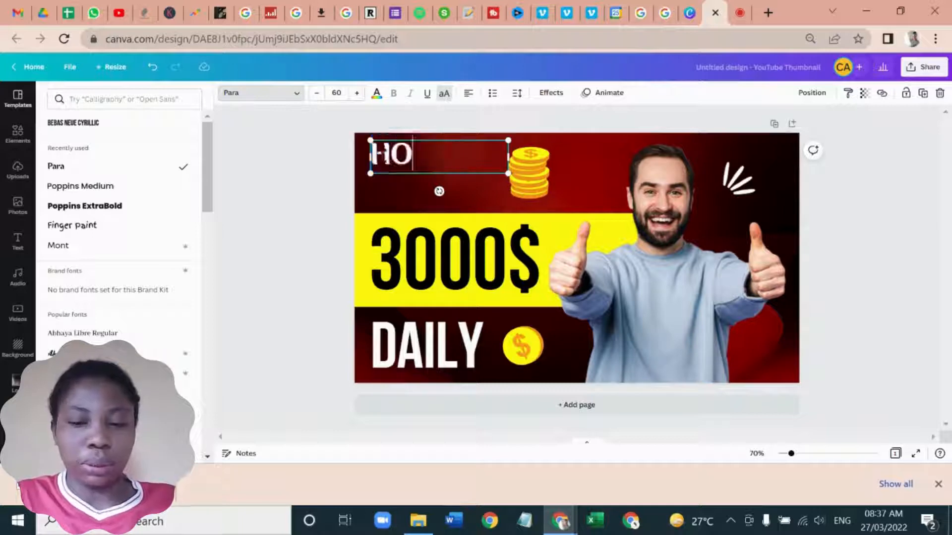
text(W TO)
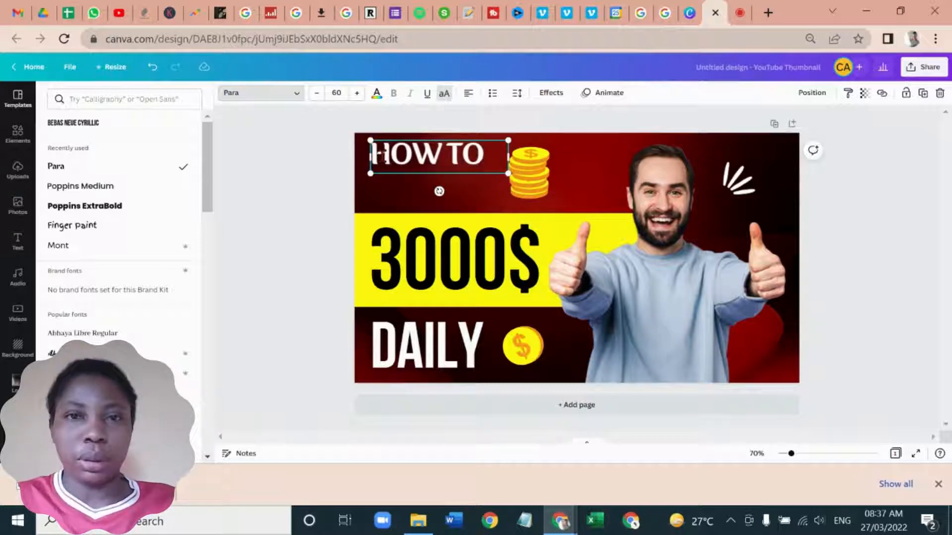
click(444, 95)
click(444, 94)
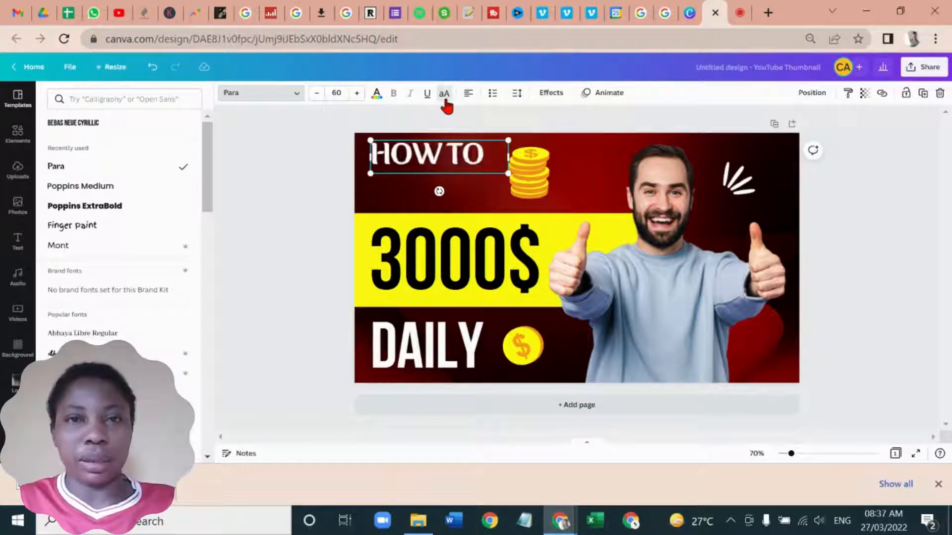
click(444, 94)
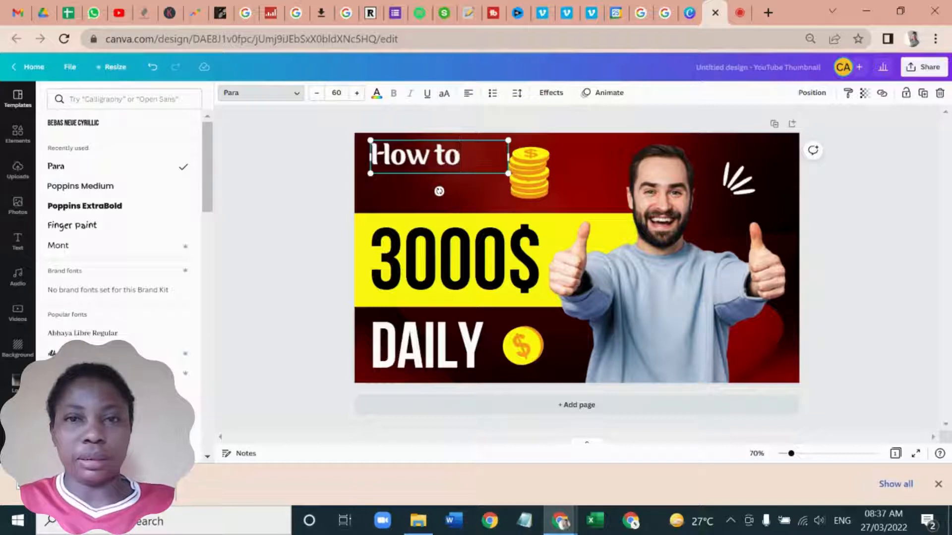
Delete the stacked coins graphic beside "How to" and the dollar coin beside "DAILY"
click(535, 182)
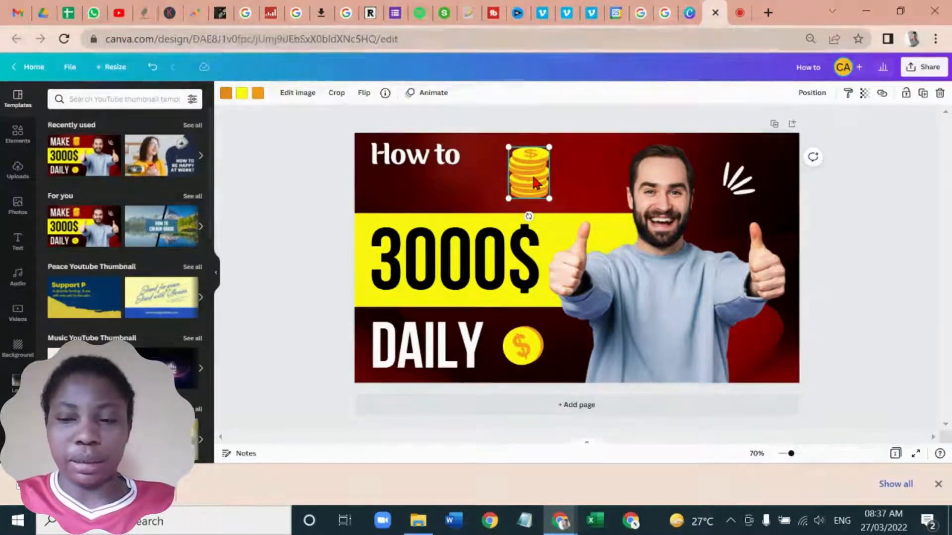
key(Delete)
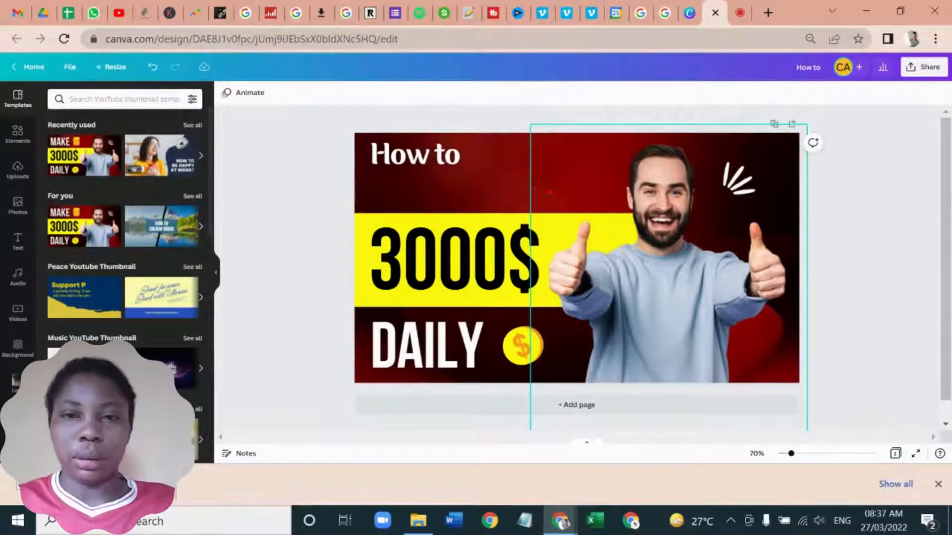
click(535, 341)
key(Delete)
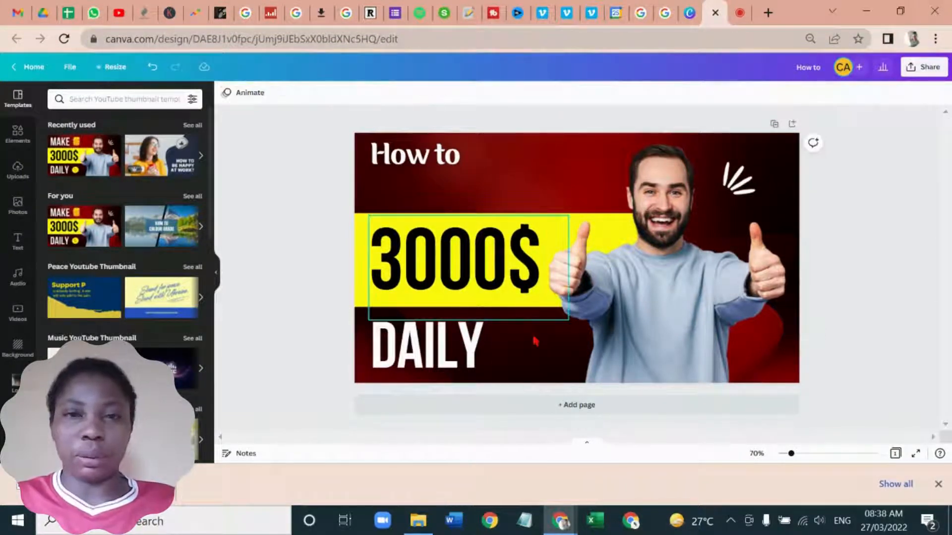
Replace the "3000$" text on the yellow band with "DESIGN THUMBNAIL"
double_click(509, 288)
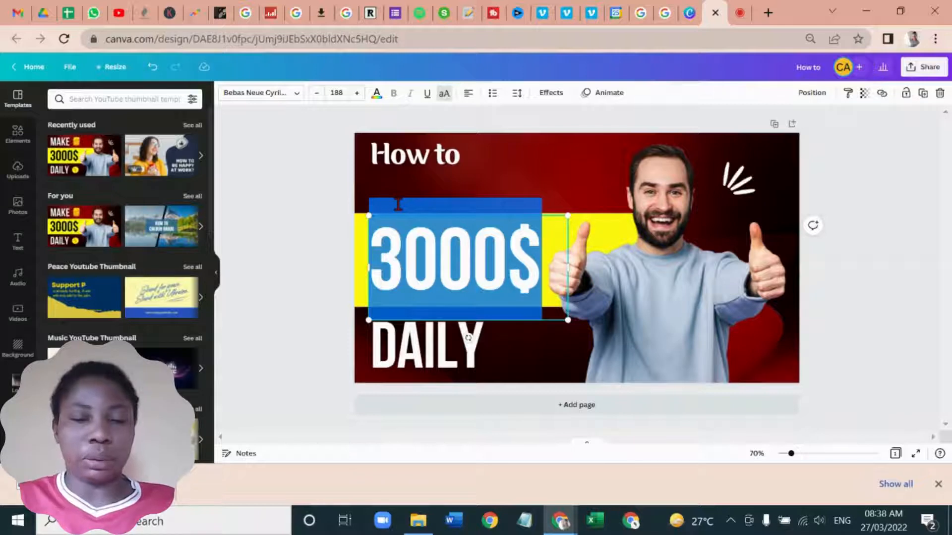
text(DE)
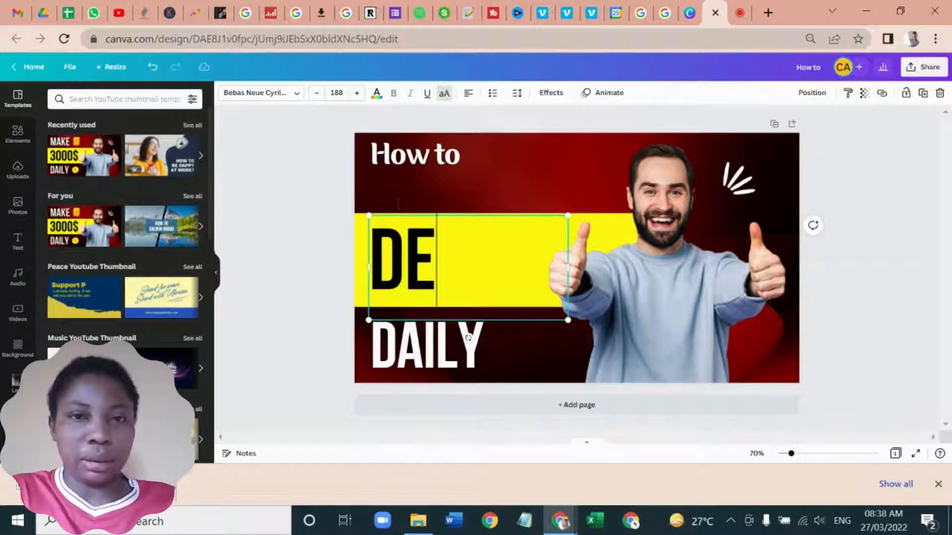
text(SIG)
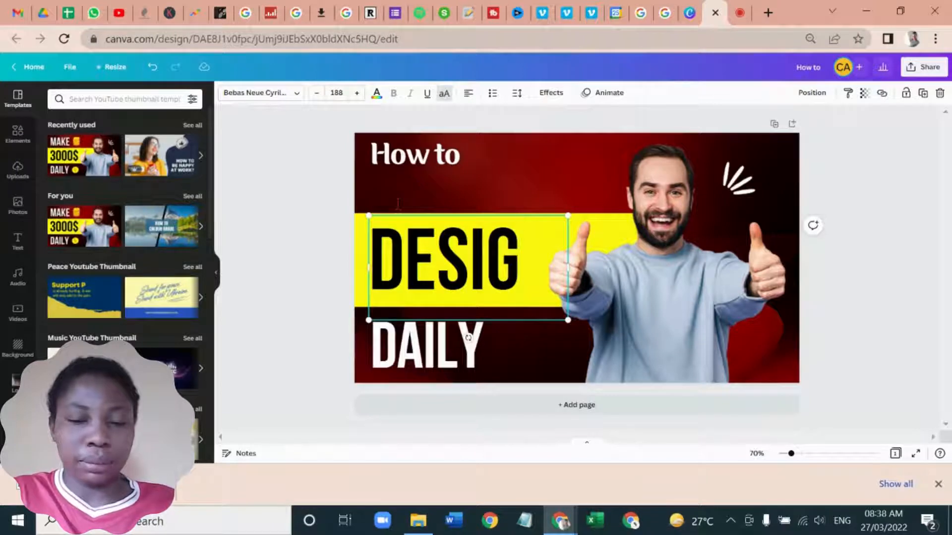
text(N)
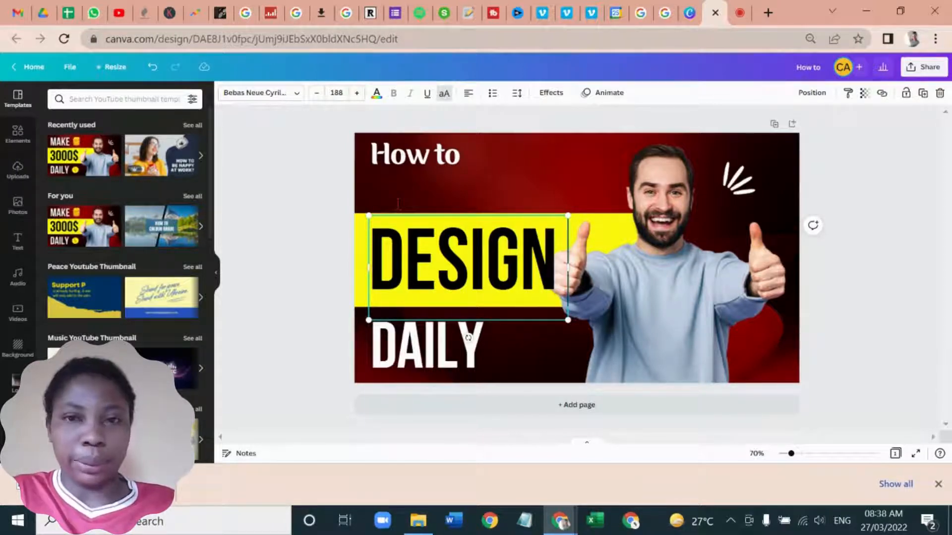
key(Return)
text(THU)
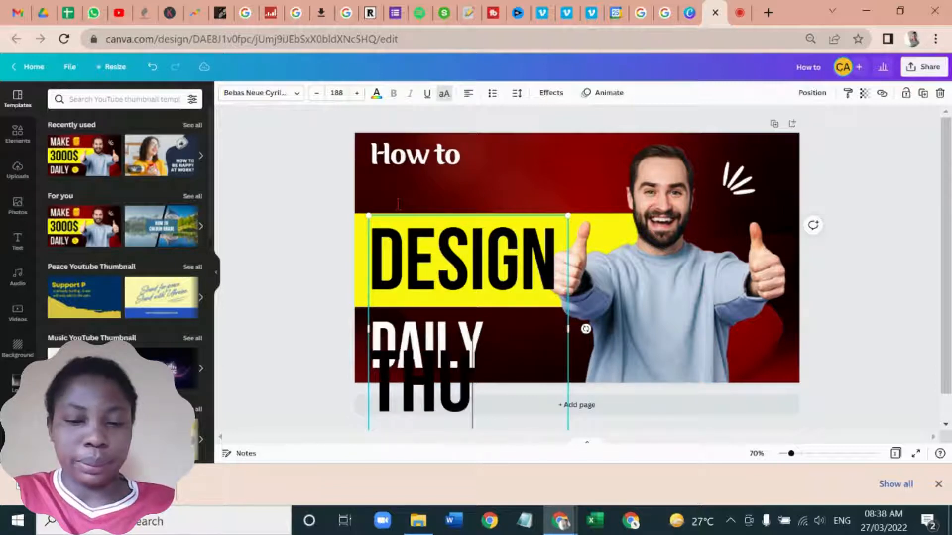
text(MB)
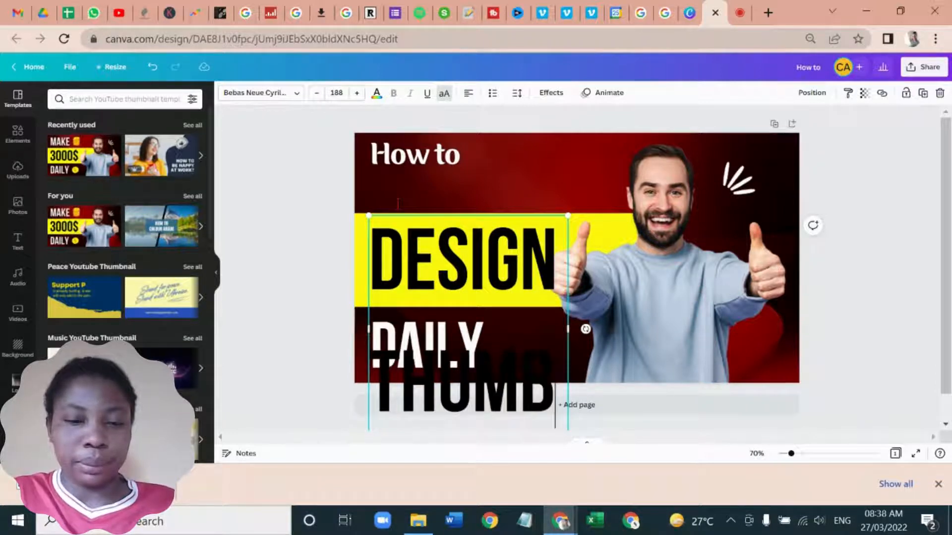
key(Return)
text(NAIL)
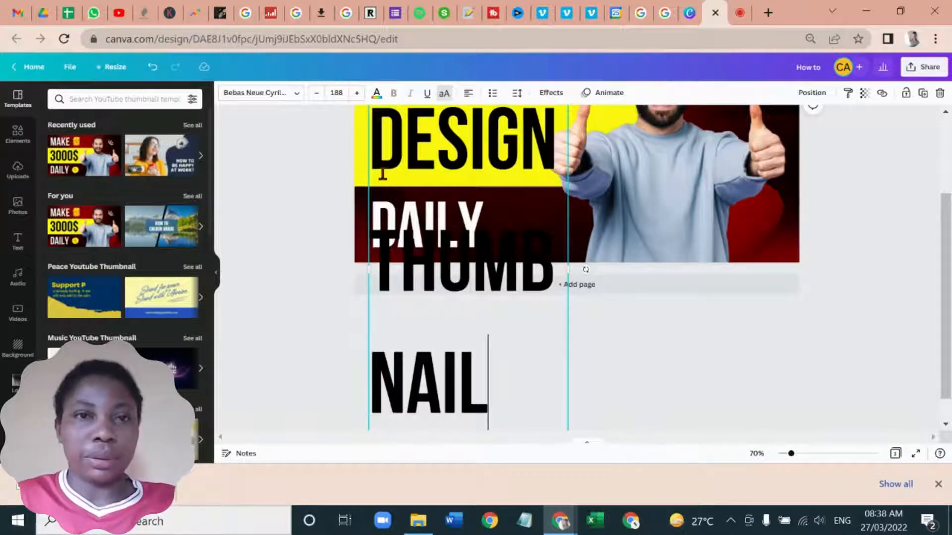
Set the "DESIGN THUMBNAIL" text to font size 60 and change its font to Para
click(337, 93)
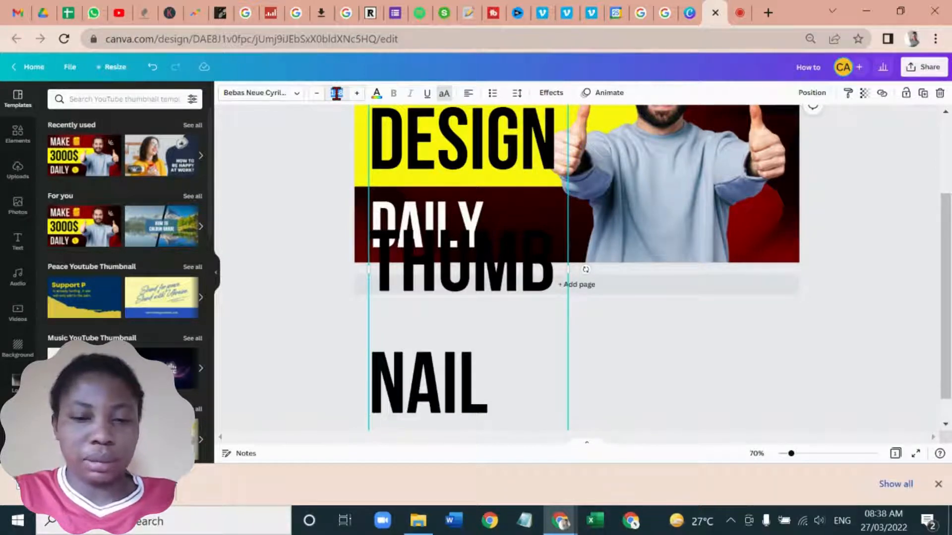
text(60)
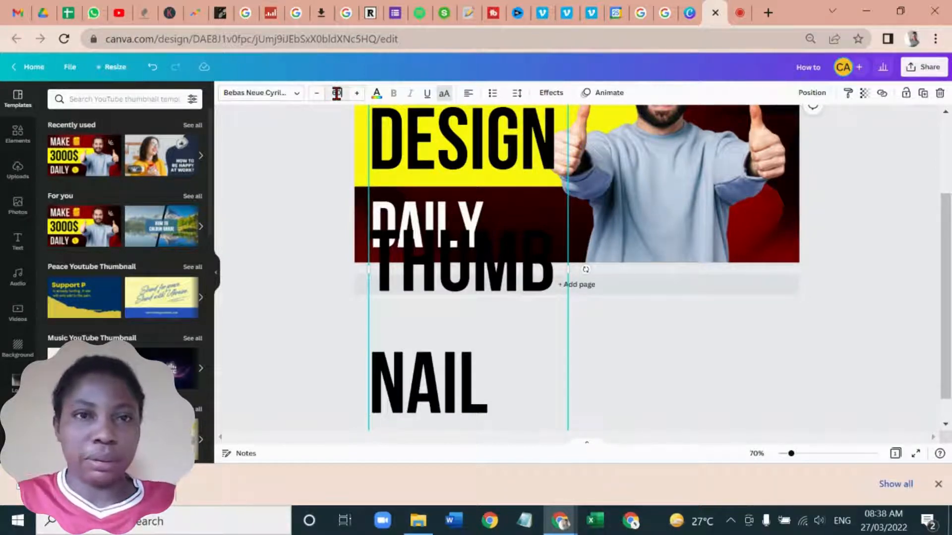
key(Return)
click(272, 100)
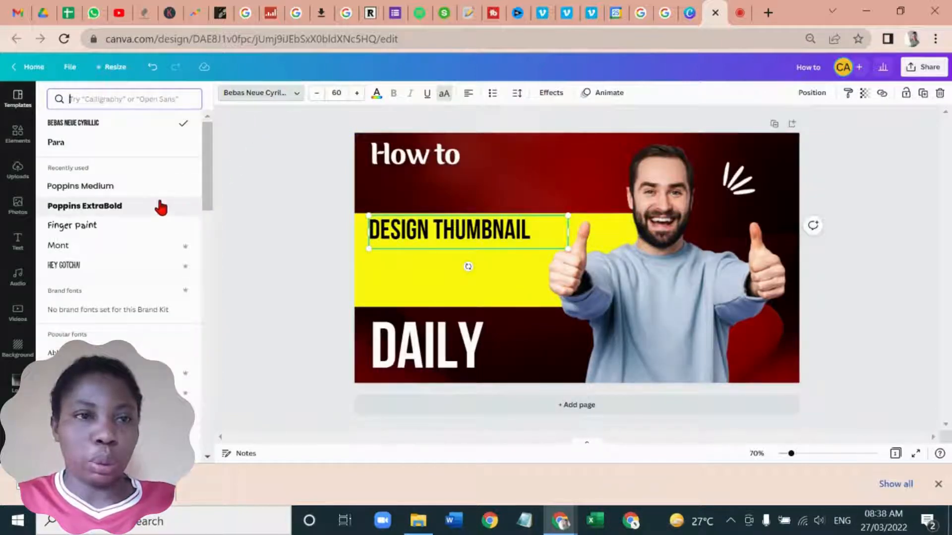
click(142, 156)
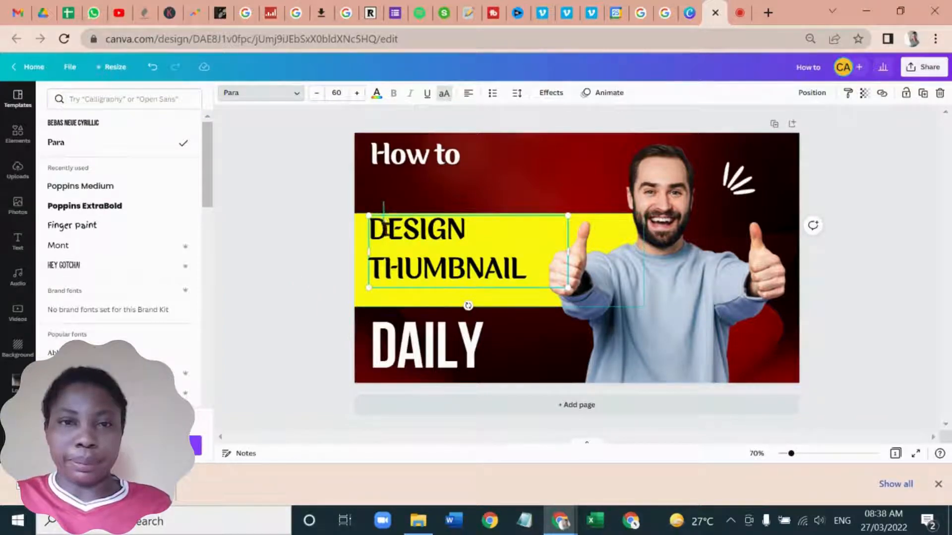
Align the "DESIGN THUMBNAIL" text and the yellow band to each other's vertical middle
shift+click(387, 245)
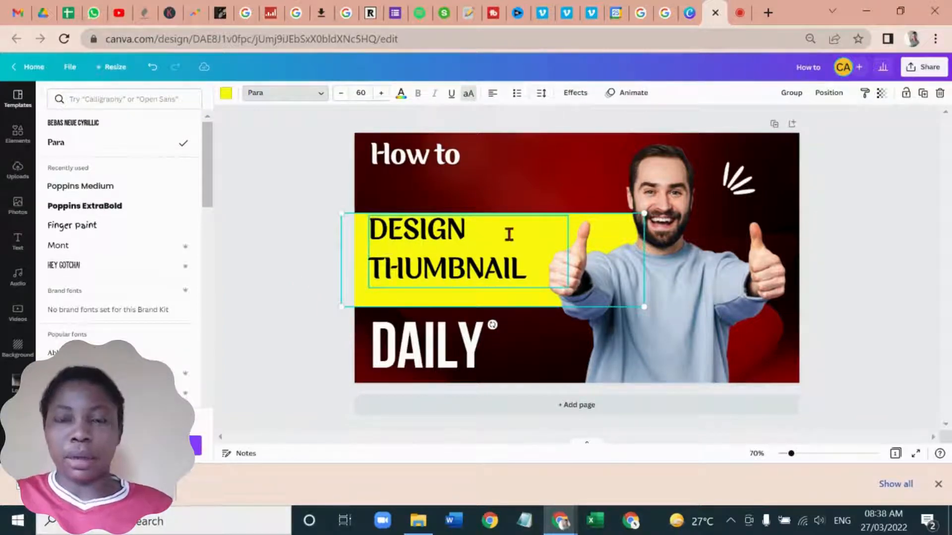
click(842, 94)
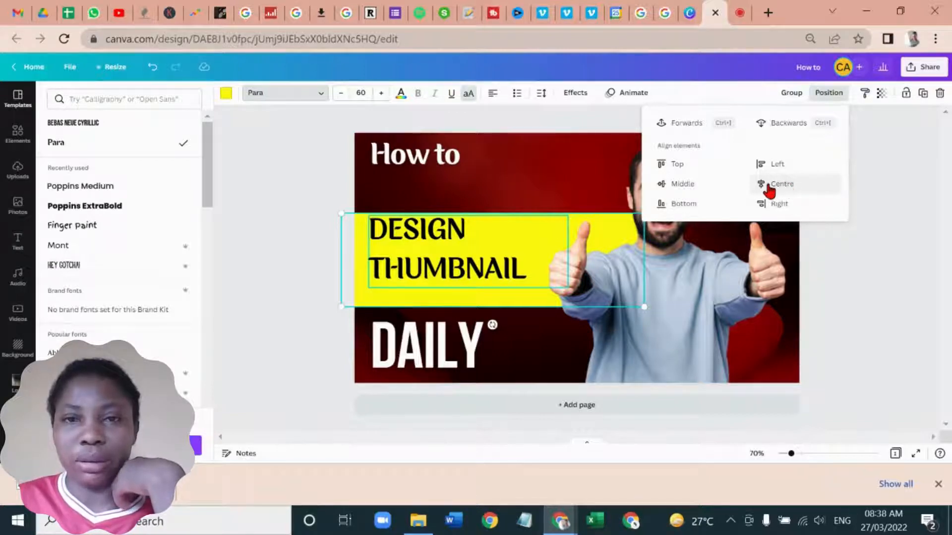
click(714, 184)
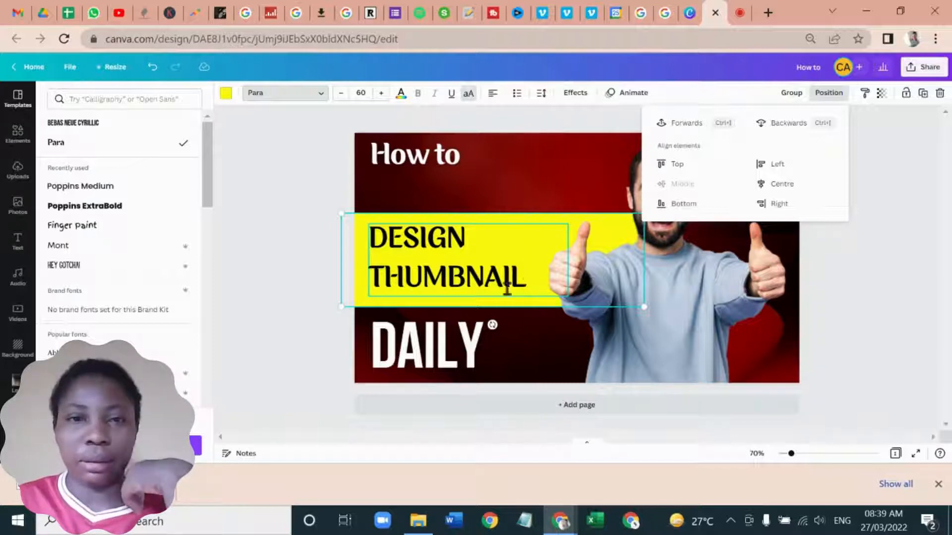
click(324, 280)
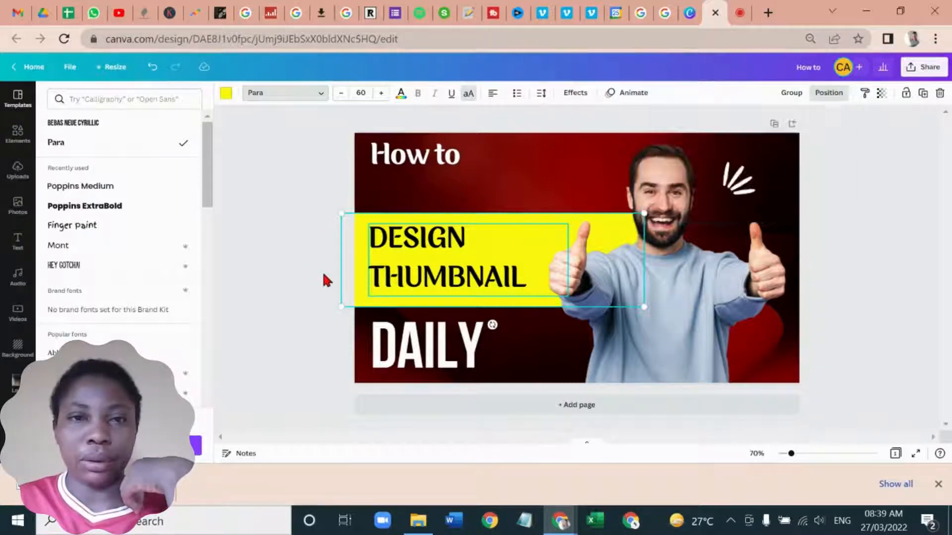
click(323, 276)
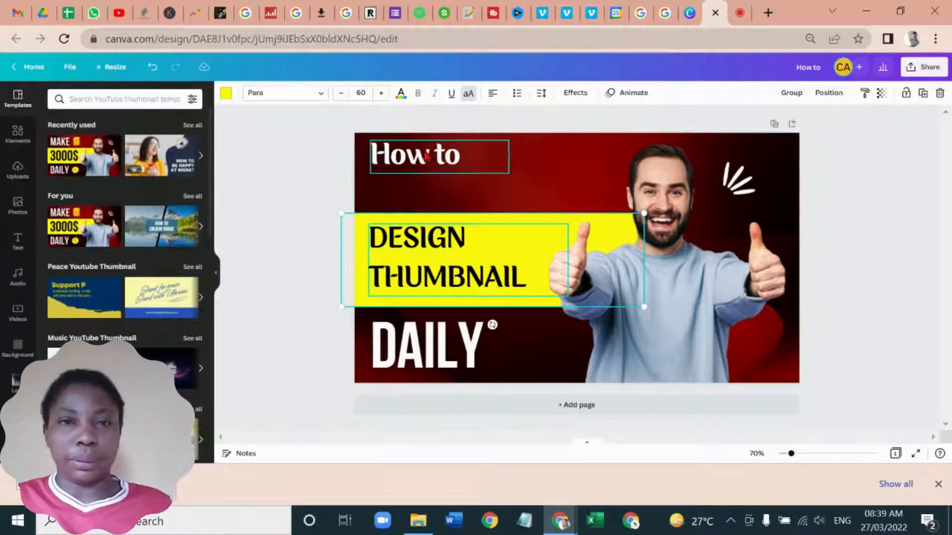
Move the "How to" heading down so that it sits just above the yellow band
drag(426, 157, 427, 185)
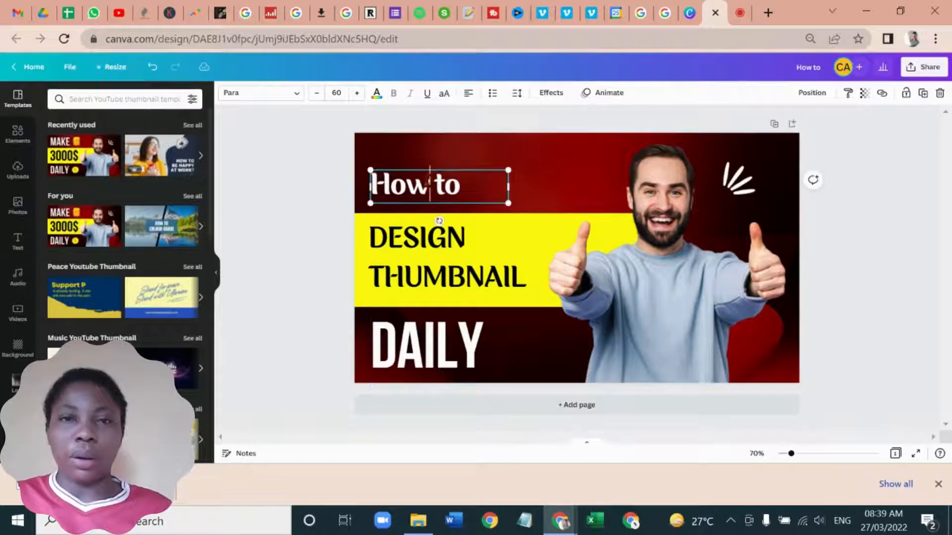
click(428, 185)
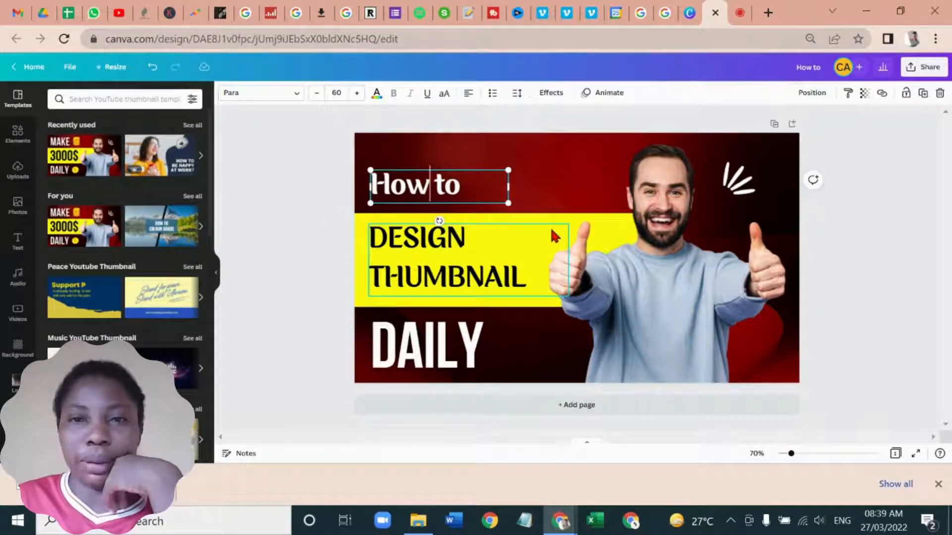
Change the yellow band's colour to white and delete the burst-lines graphic beside the man's head
click(601, 225)
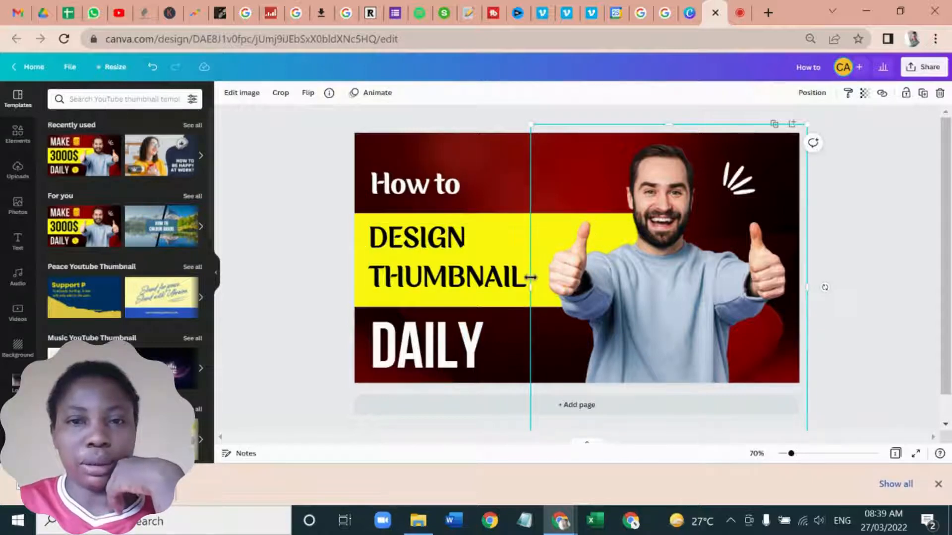
click(506, 302)
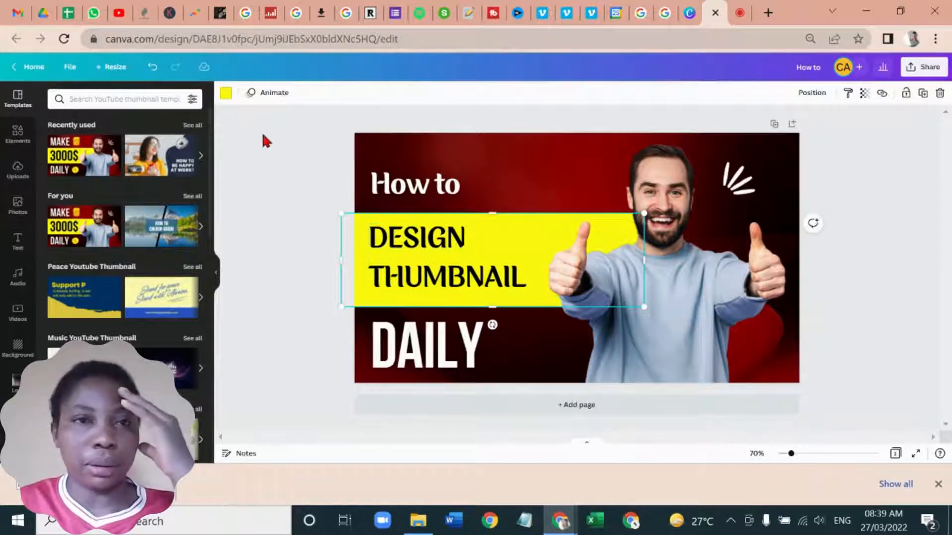
click(227, 97)
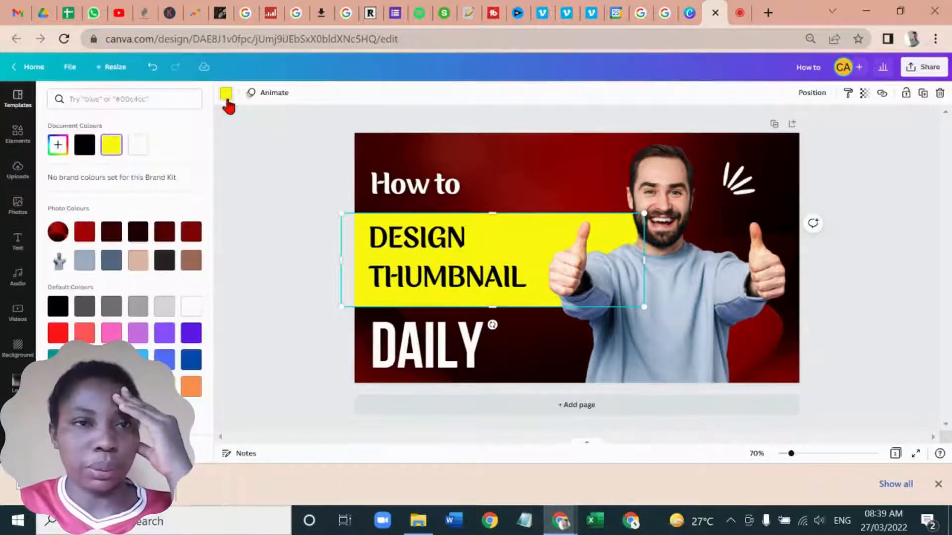
click(142, 151)
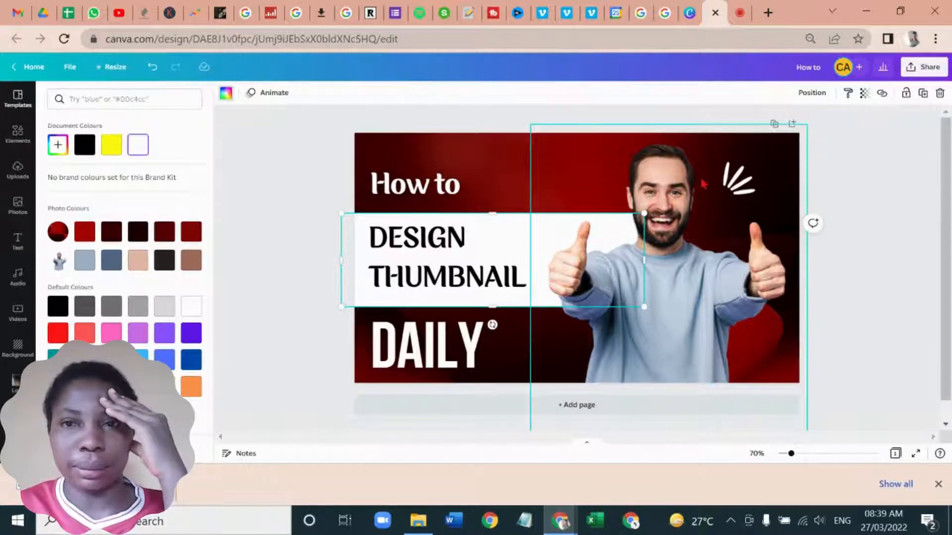
click(724, 184)
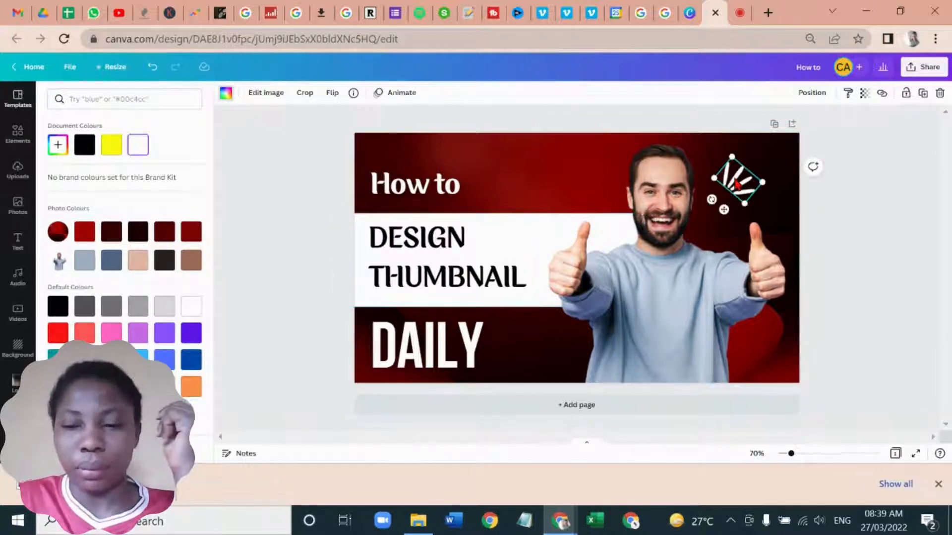
key(Delete)
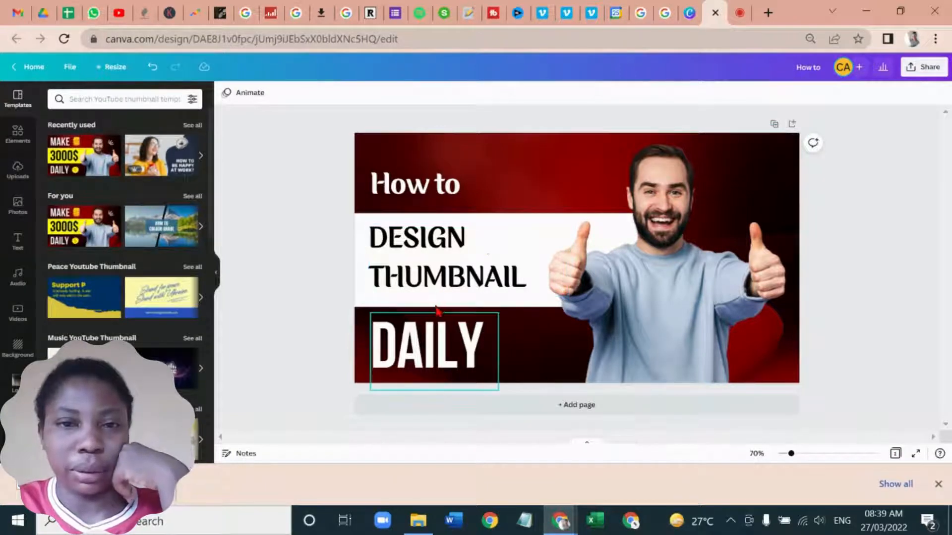
Search the elements for "canva" and add the white Canva wordmark to the design
click(425, 338)
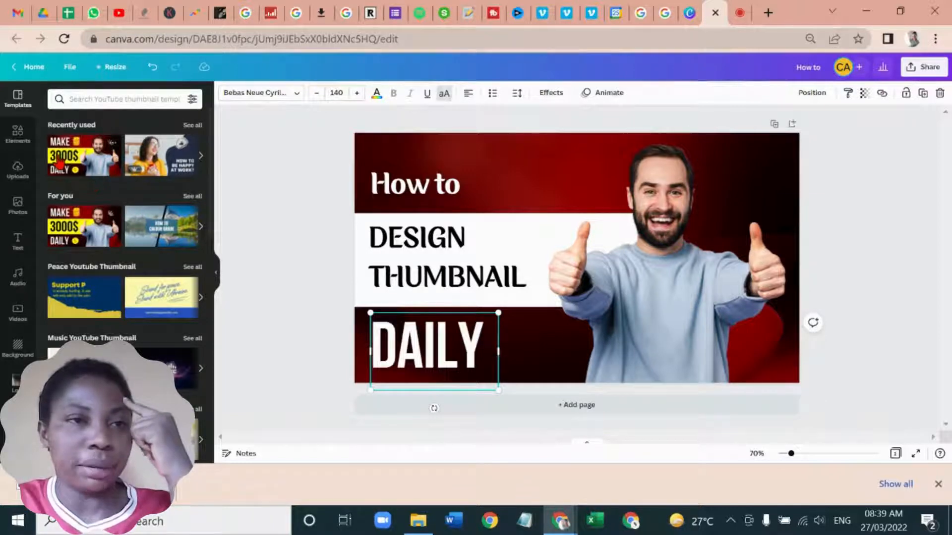
click(17, 134)
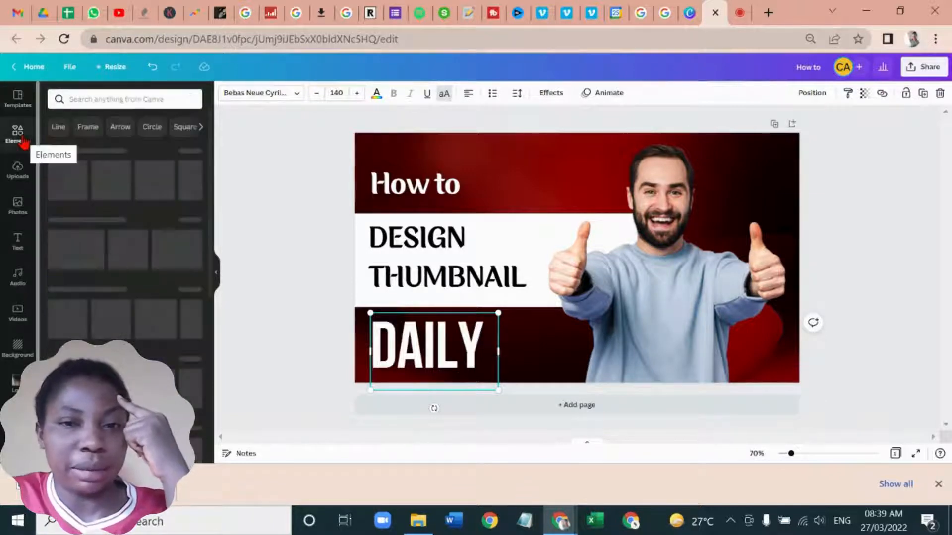
click(109, 98)
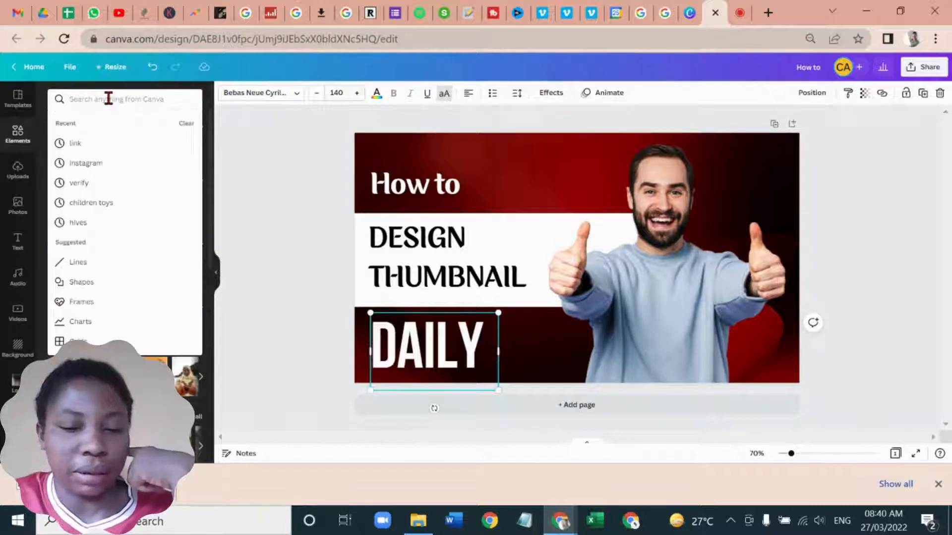
text(c)
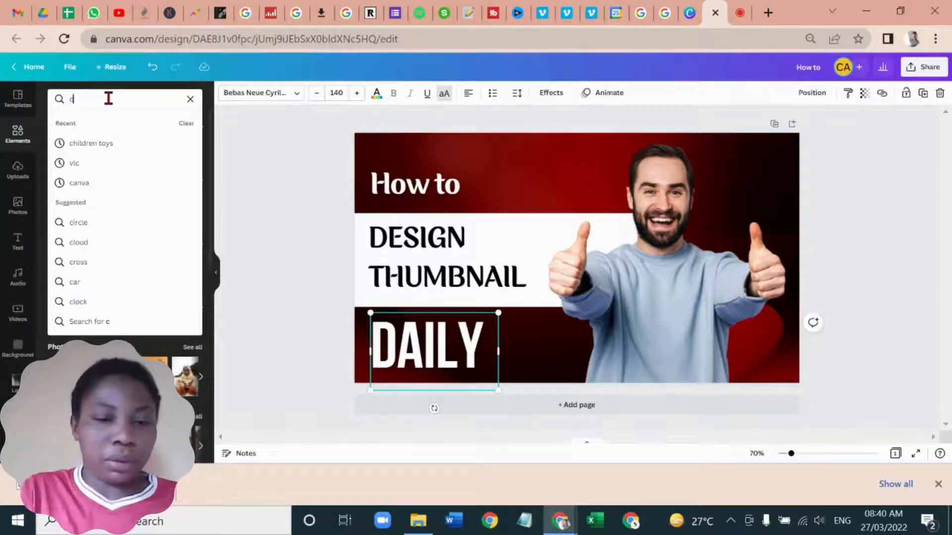
text(an)
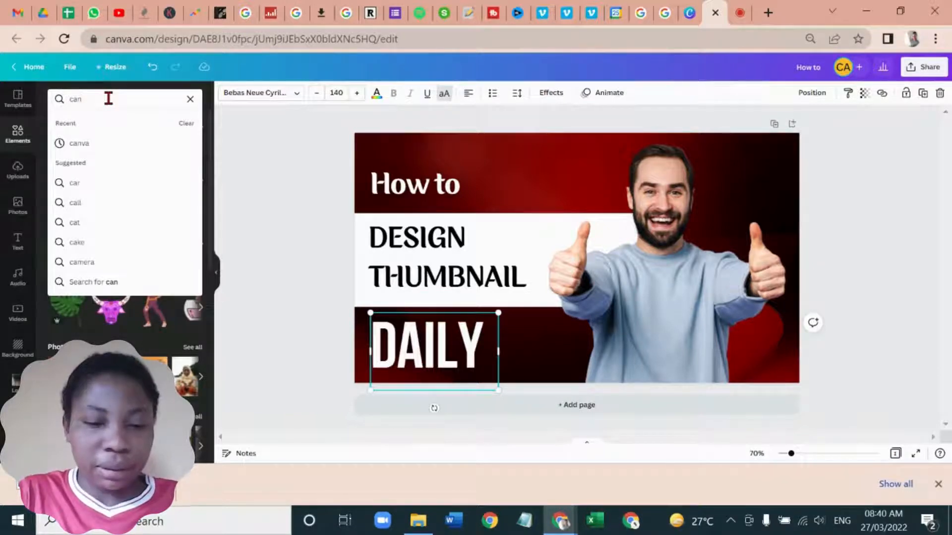
text(va)
key(Return)
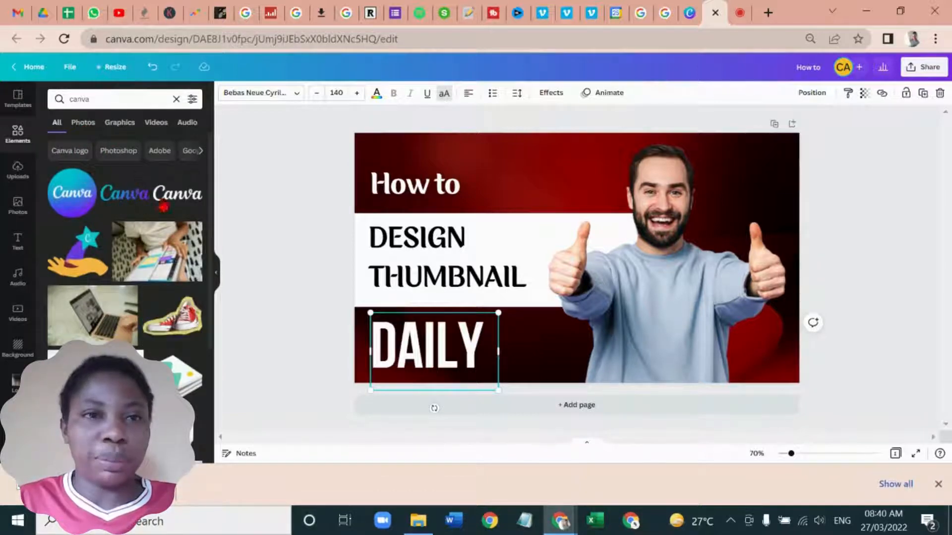
click(174, 197)
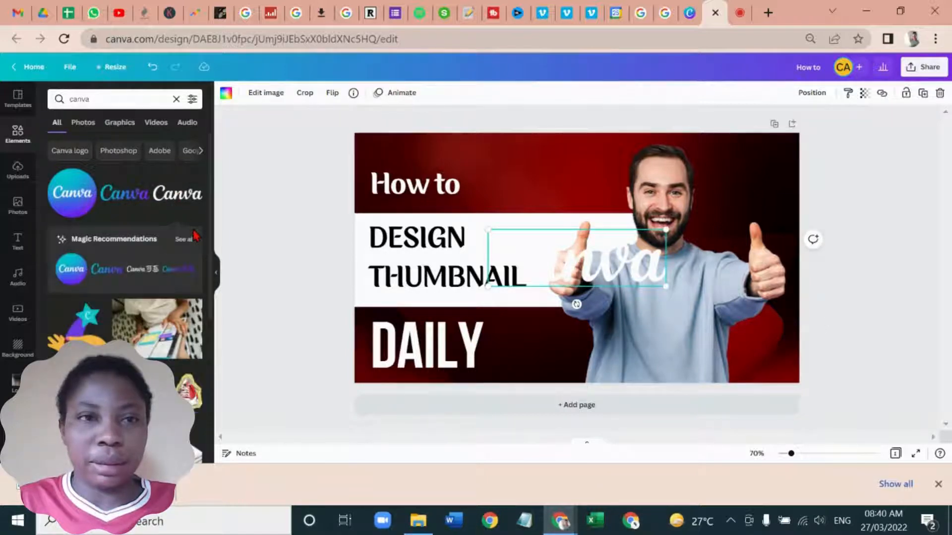
Add the blue-to-purple gradient Canva wordmark to the design and delete its duplicate copy
click(117, 198)
click(117, 199)
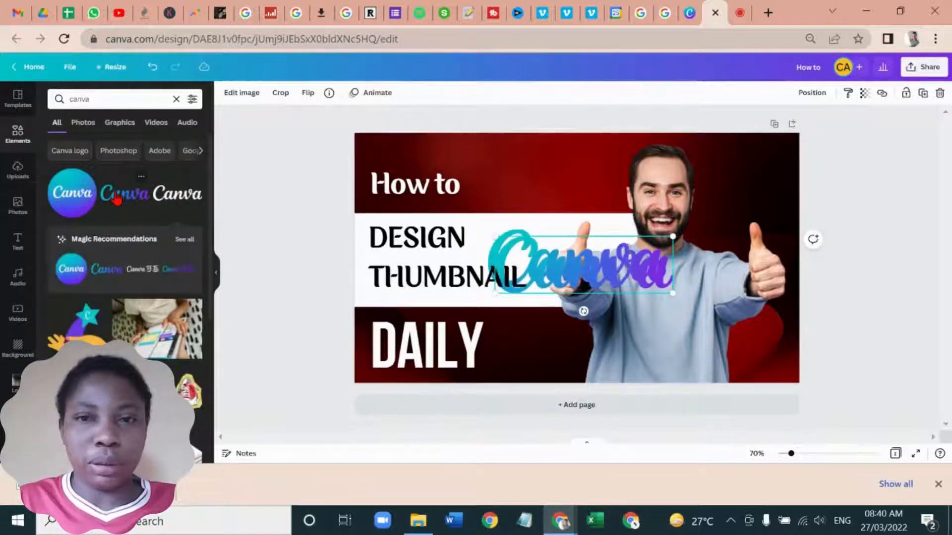
key(Delete)
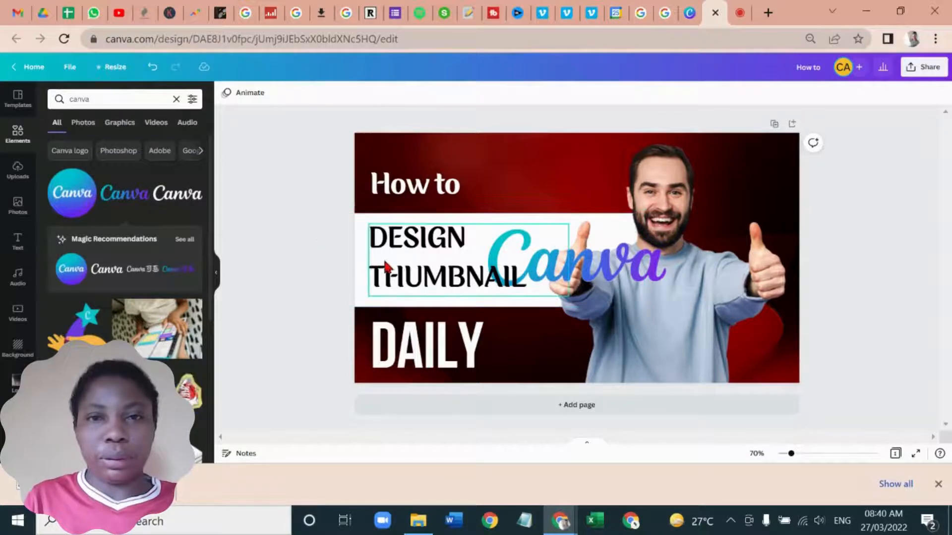
click(538, 274)
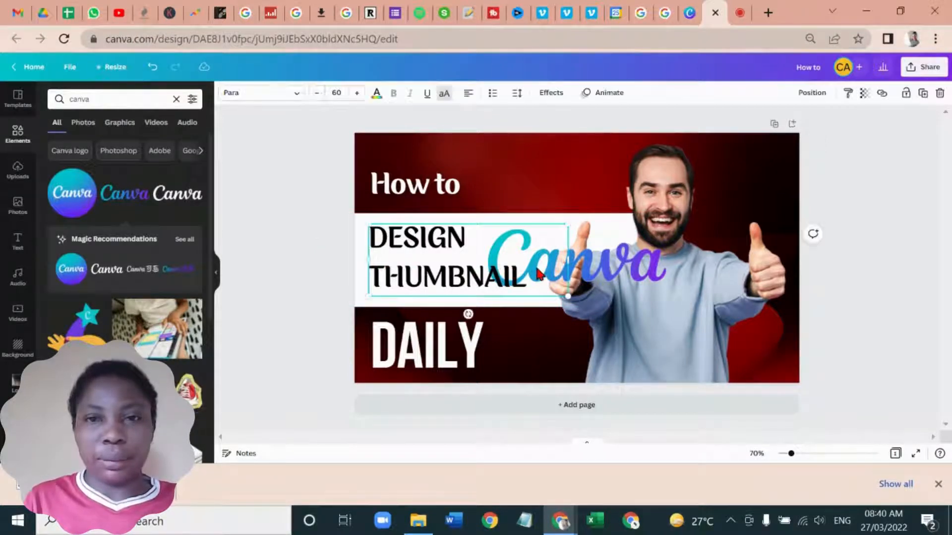
click(589, 268)
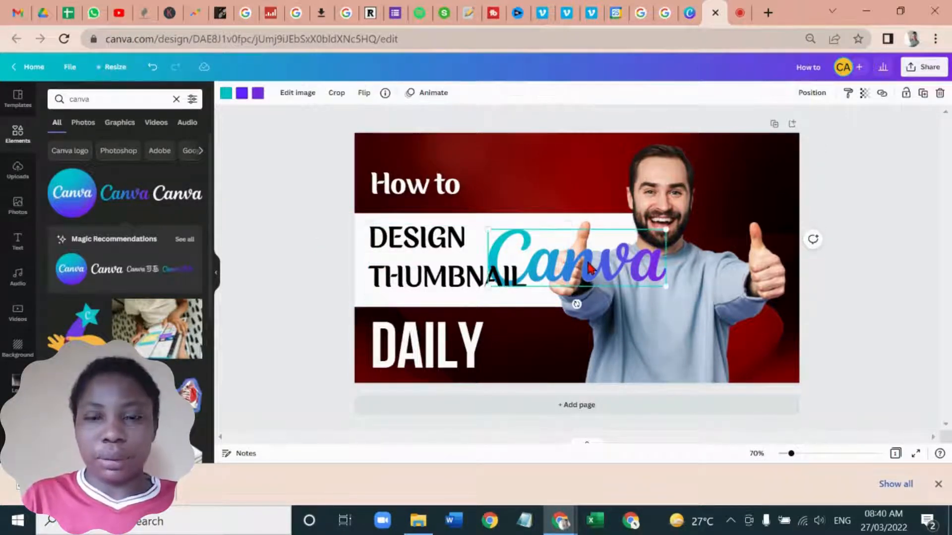
Put the gradient Canva wordmark in place of the "DAILY" text below the band and delete the white Canva wordmark
click(478, 349)
key(Delete)
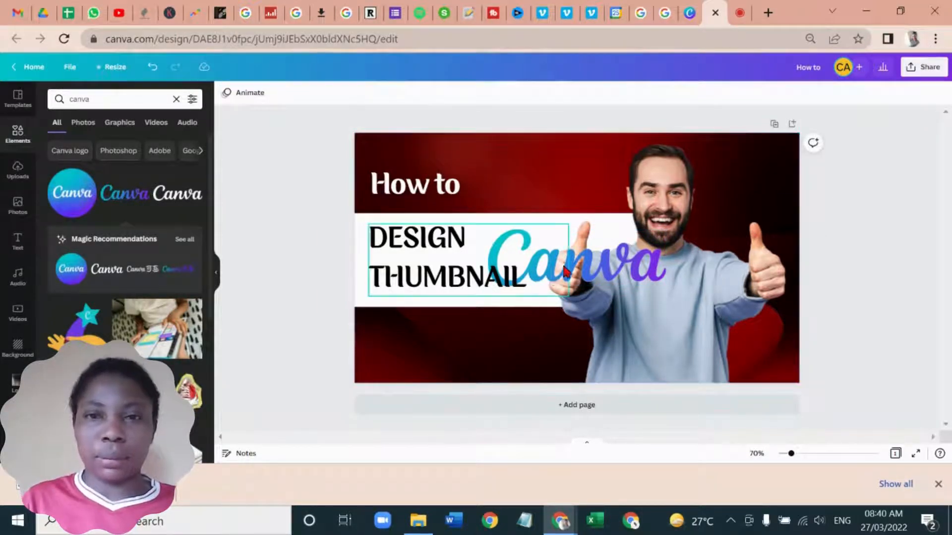
drag(574, 268, 464, 343)
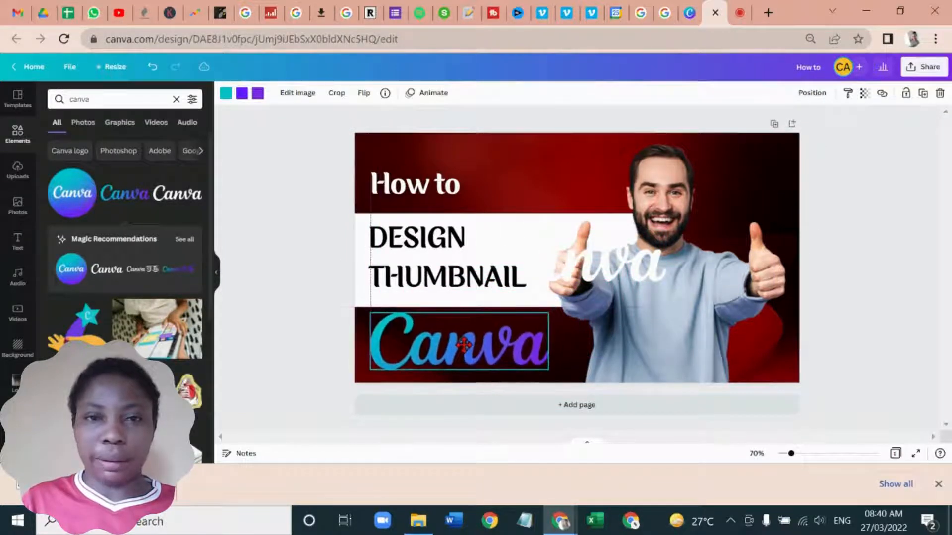
click(575, 281)
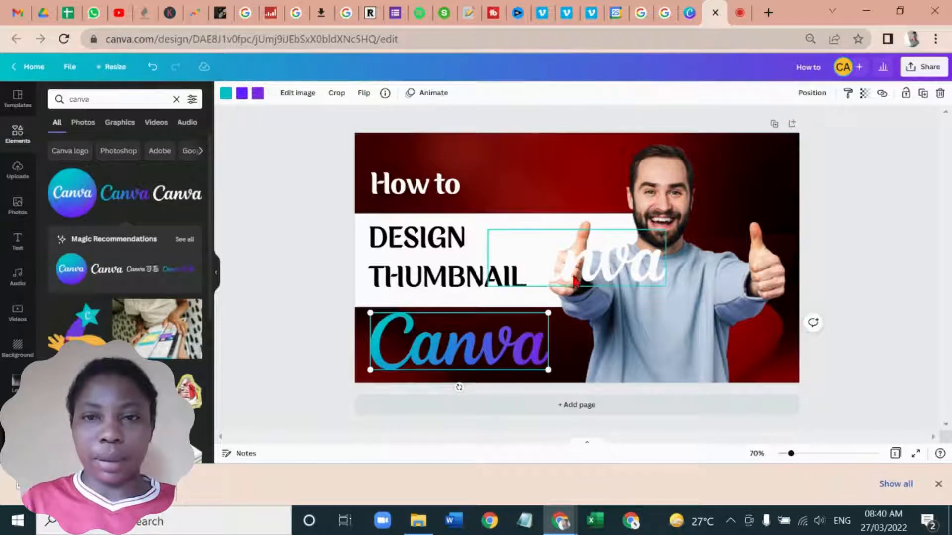
key(Delete)
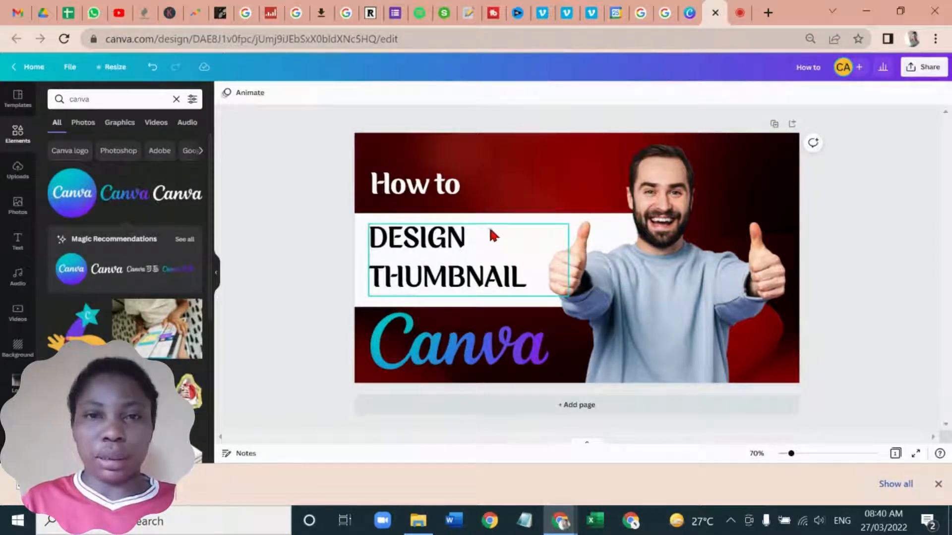
Move the "How to" heading down so that its text box meets the upper edge of the white band
click(400, 186)
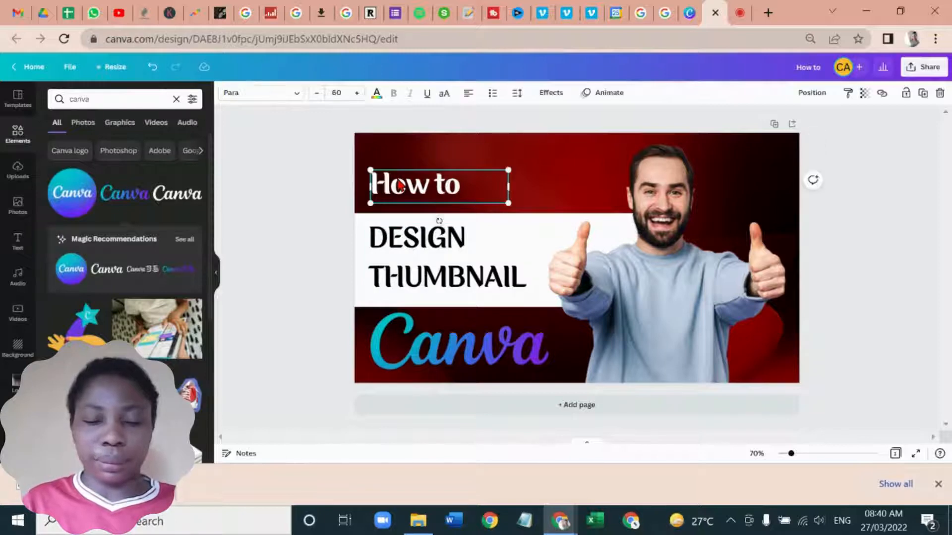
drag(401, 186, 391, 197)
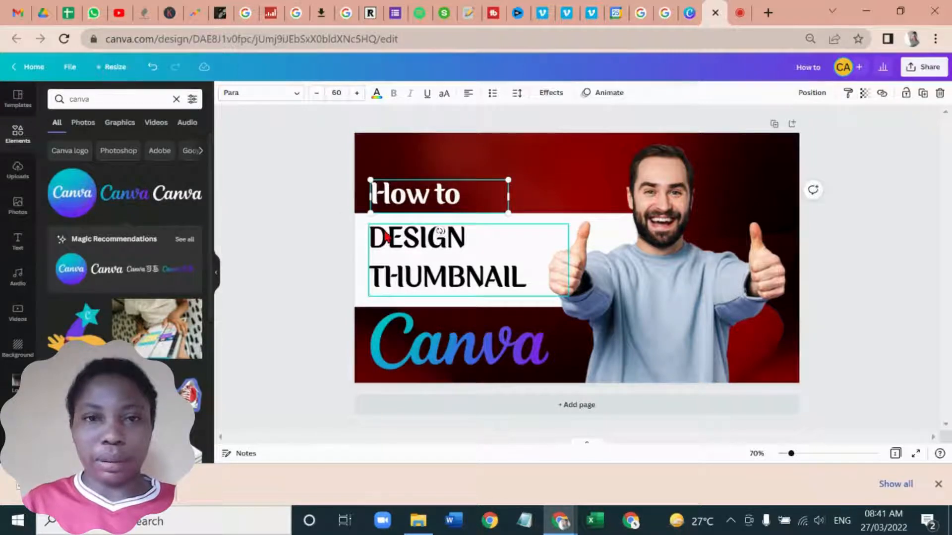
Group the "DESIGN THUMBNAIL" text with the white band and align the group to the middle of the page
click(387, 237)
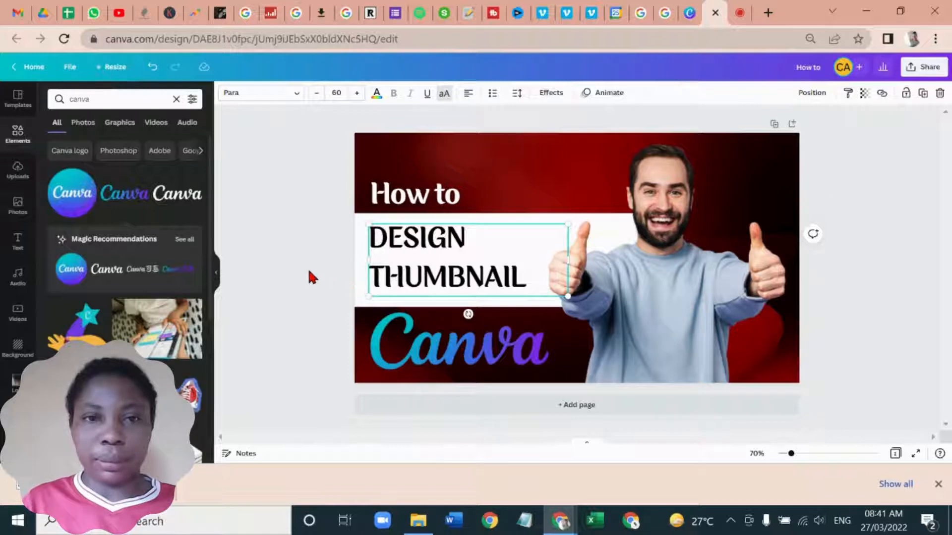
drag(308, 271, 379, 277)
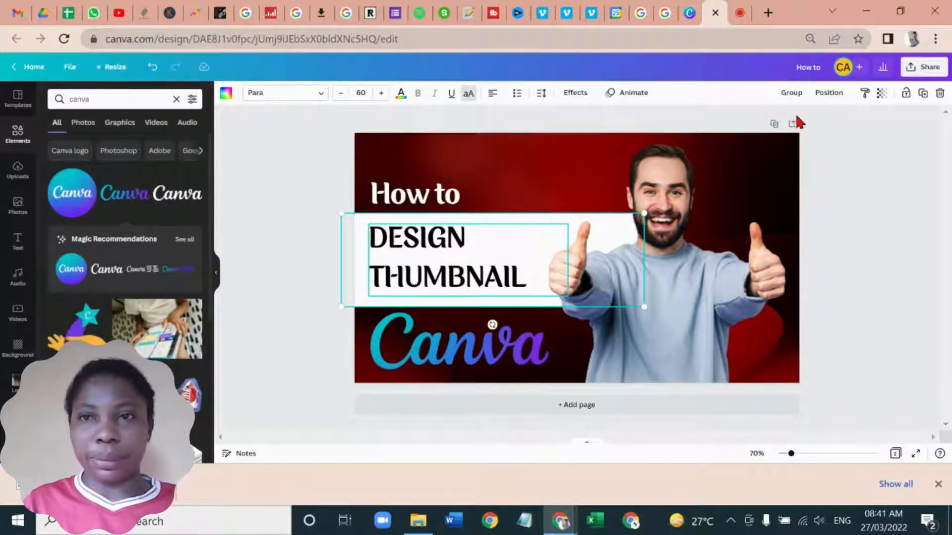
click(791, 95)
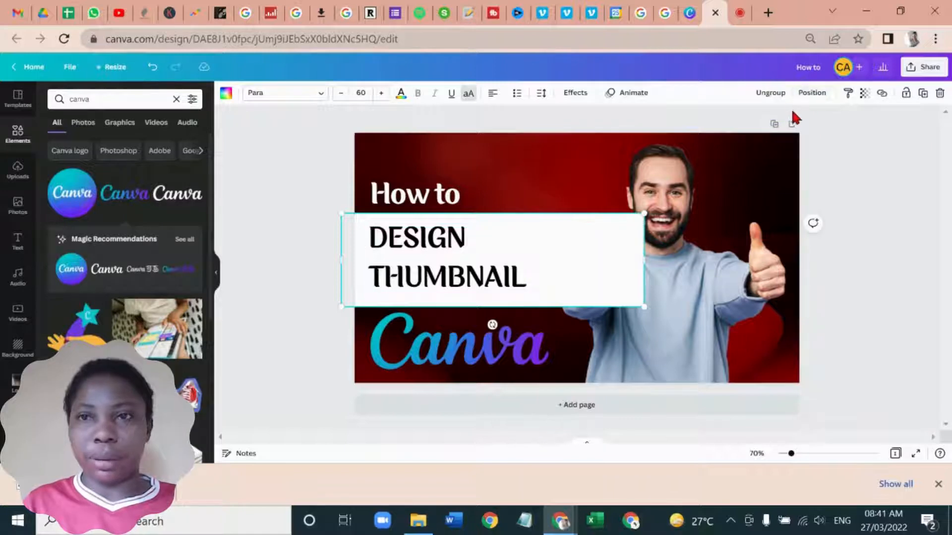
click(807, 96)
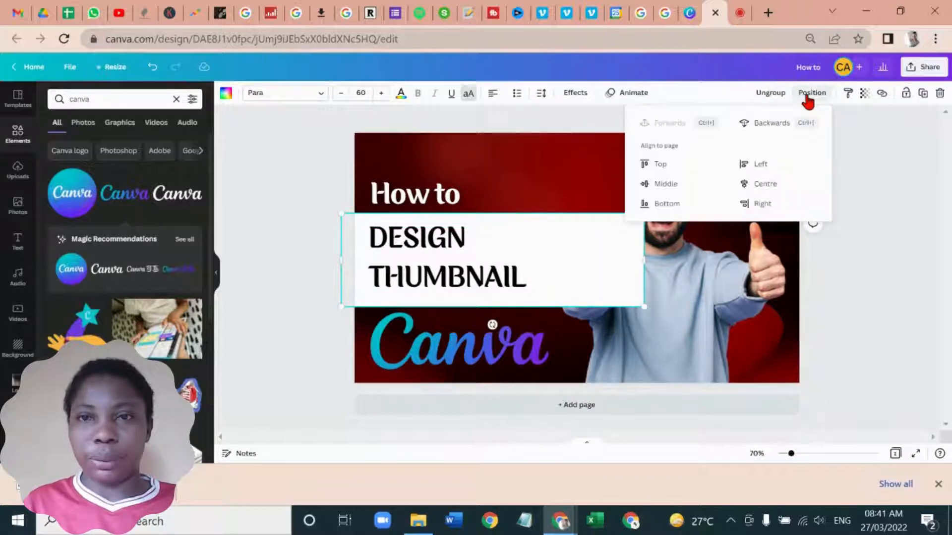
click(709, 182)
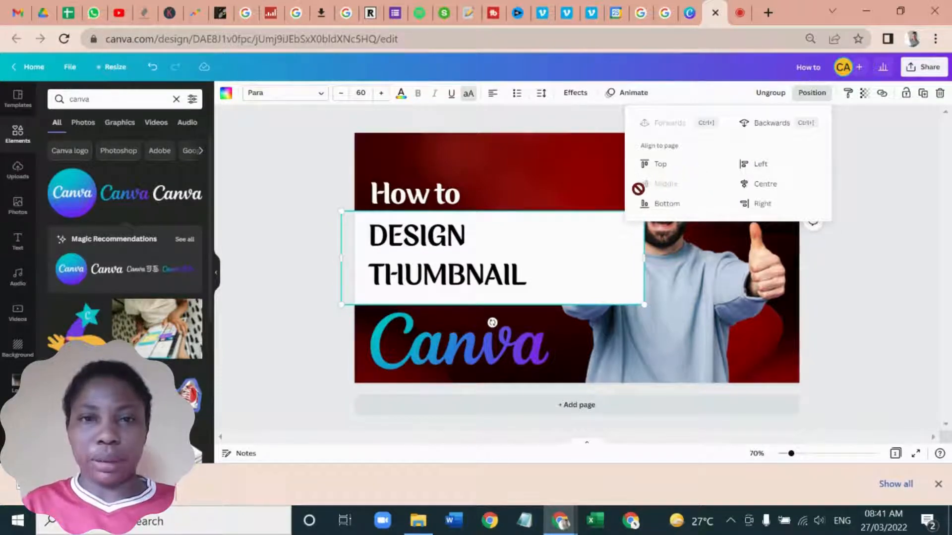
Nudge the "How to" heading up slightly so that it rests on the upper edge of the white band
click(450, 202)
key(Up)
key(Up)
key(Up)
key(Up)
key(Up)
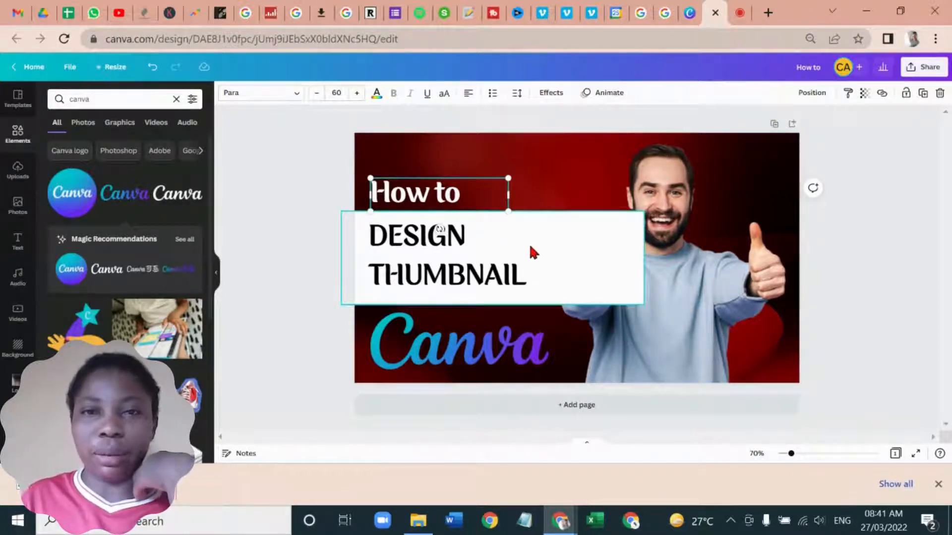
Send the grouped band and text backward until it lies behind the man's photo
click(606, 239)
right_click(606, 240)
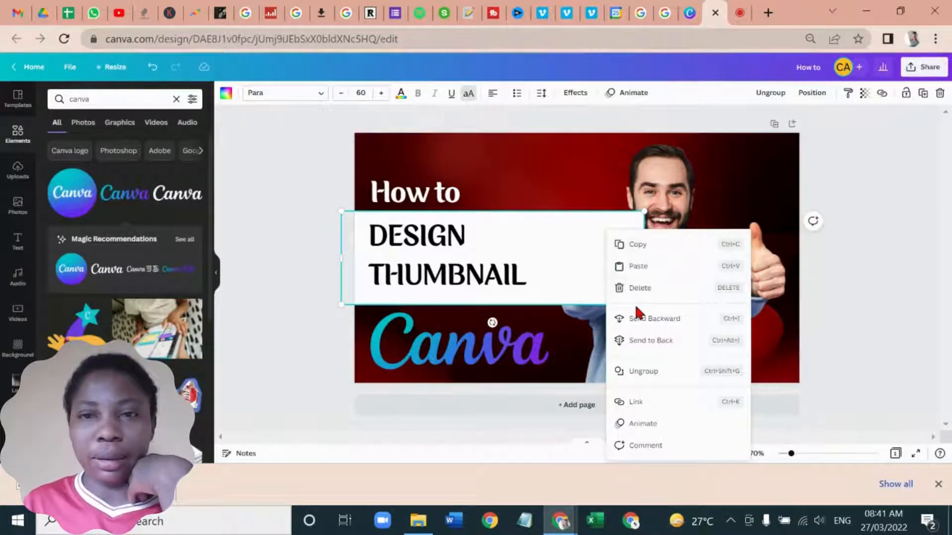
click(640, 328)
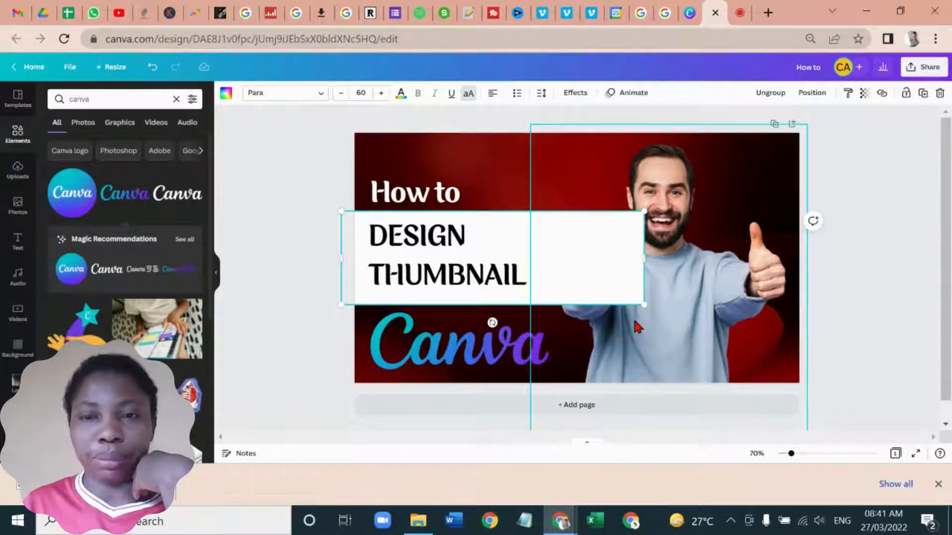
right_click(614, 274)
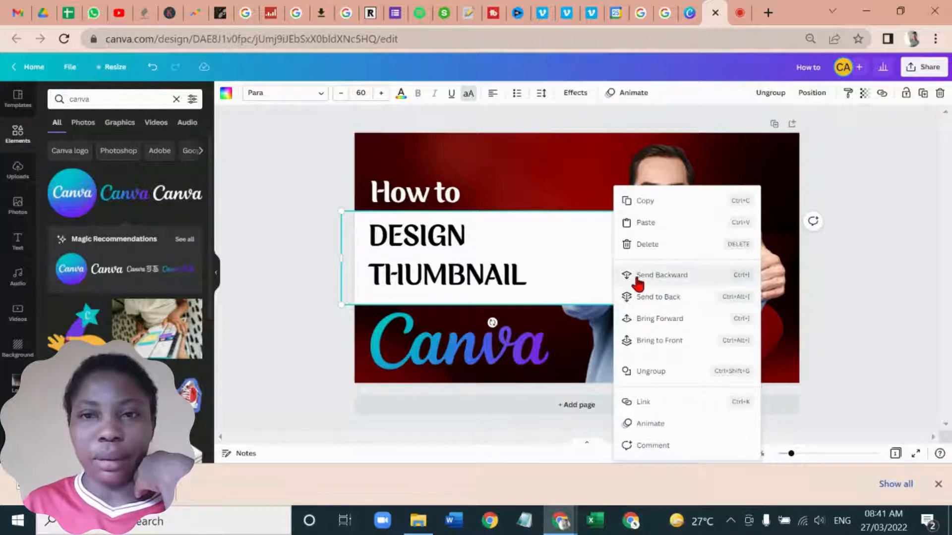
click(636, 277)
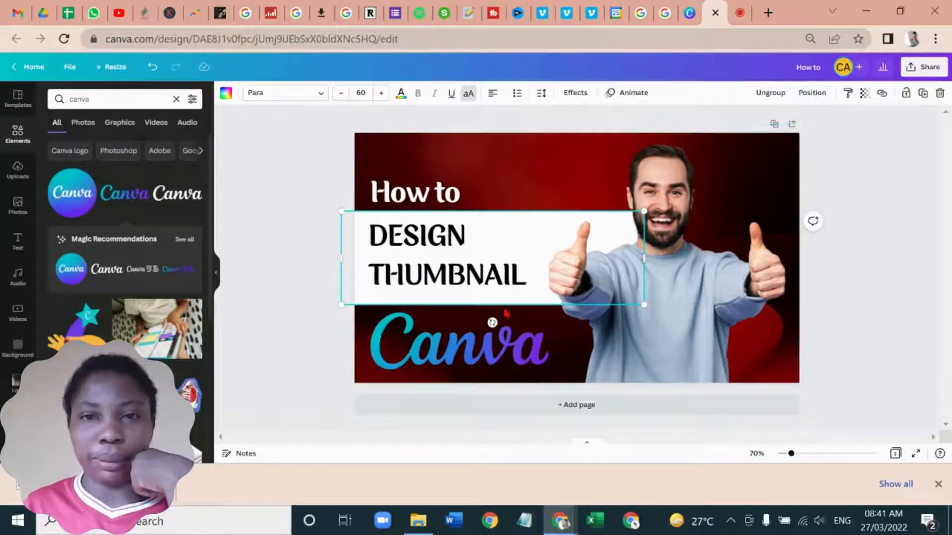
Nudge the gradient Canva wordmark up slightly so that it sits just below the white band
click(431, 339)
key(Up)
key(Up)
key(Up)
key(Up)
key(Up)
key(Up)
key(Up)
key(Up)
key(Up)
key(Up)
key(Up)
key(Up)
key(Up)
key(Up)
key(Up)
key(Up)
key(Up)
key(Up)
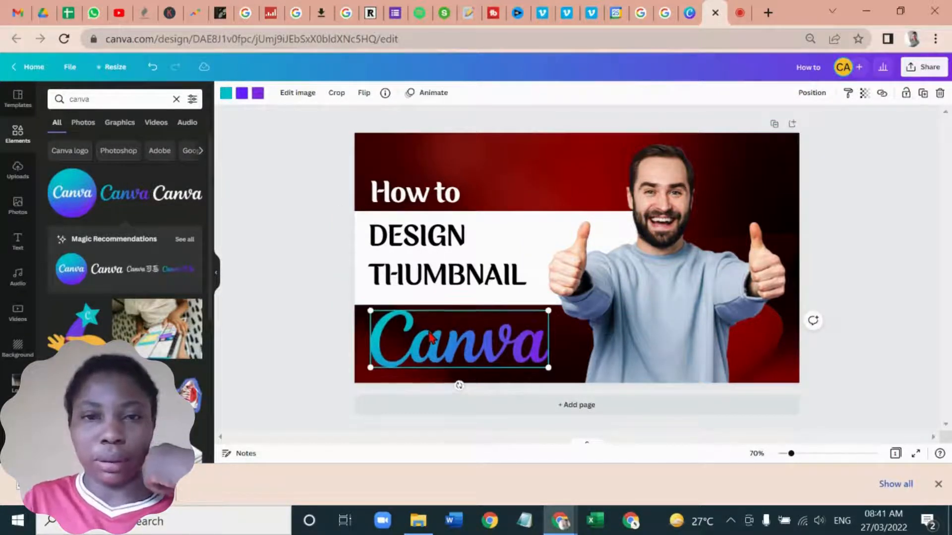
key(Down)
key(Down)
key(Down)
key(Down)
key(Down)
key(Down)
key(Down)
key(Down)
key(Down)
key(Down)
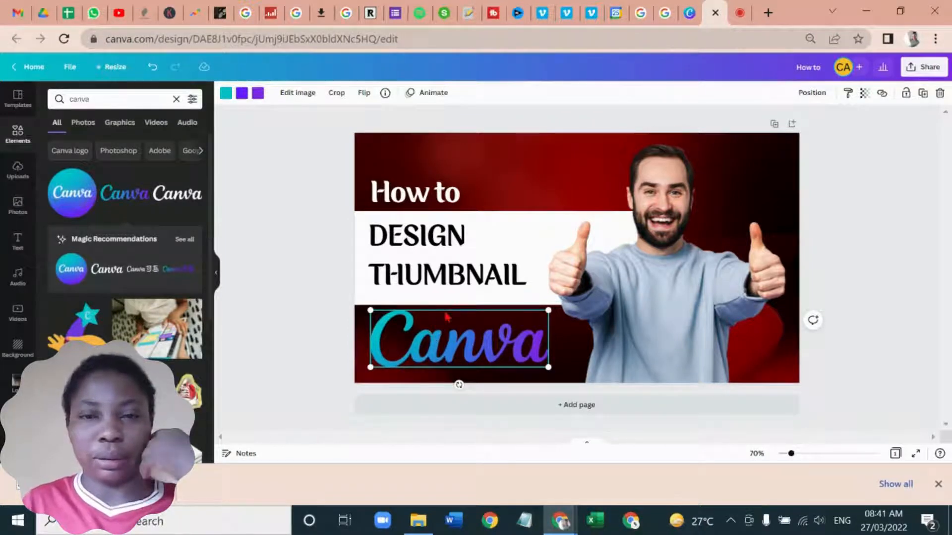
Add "on" after "THUMBNAIL" in the white band's text and turn off its uppercase formatting so it reads "Design Thumbnail on"
double_click(478, 268)
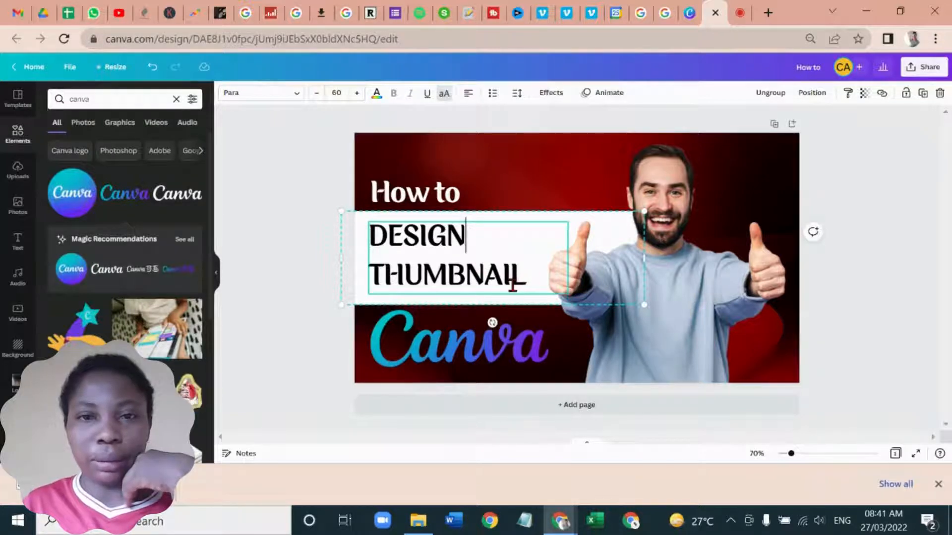
click(527, 280)
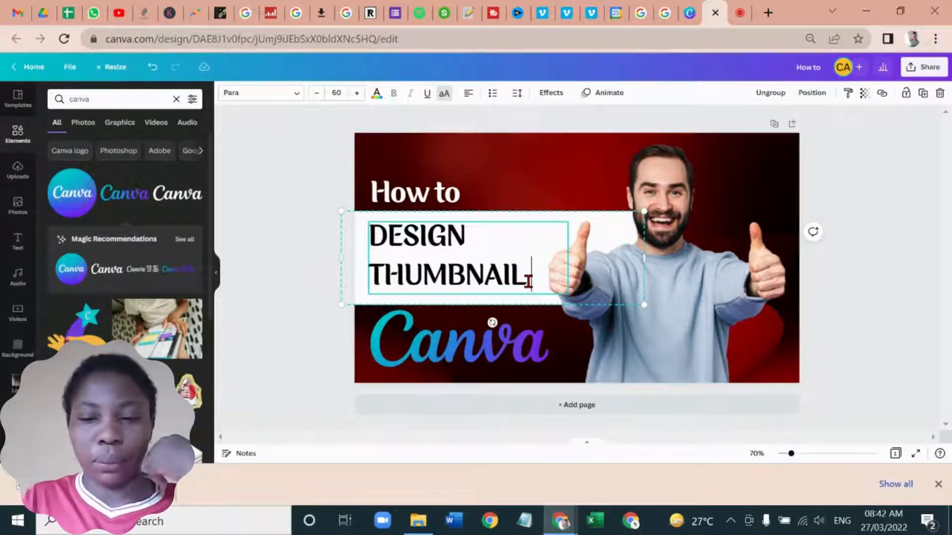
text(ON)
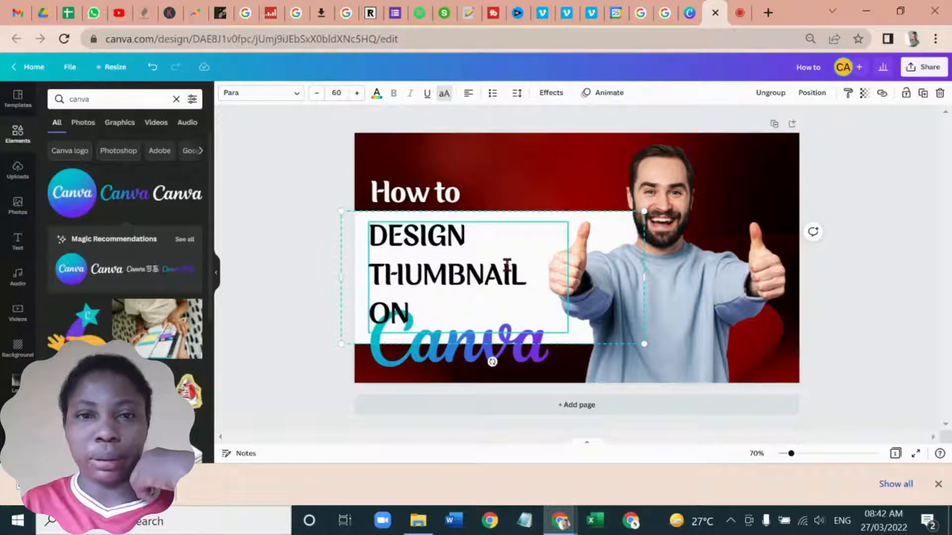
key(shift+Left)
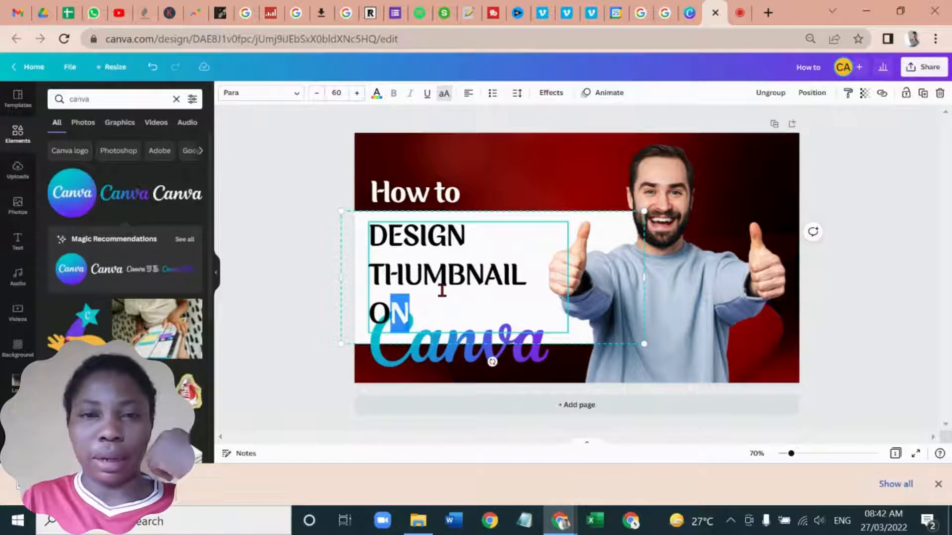
key(shift+Left)
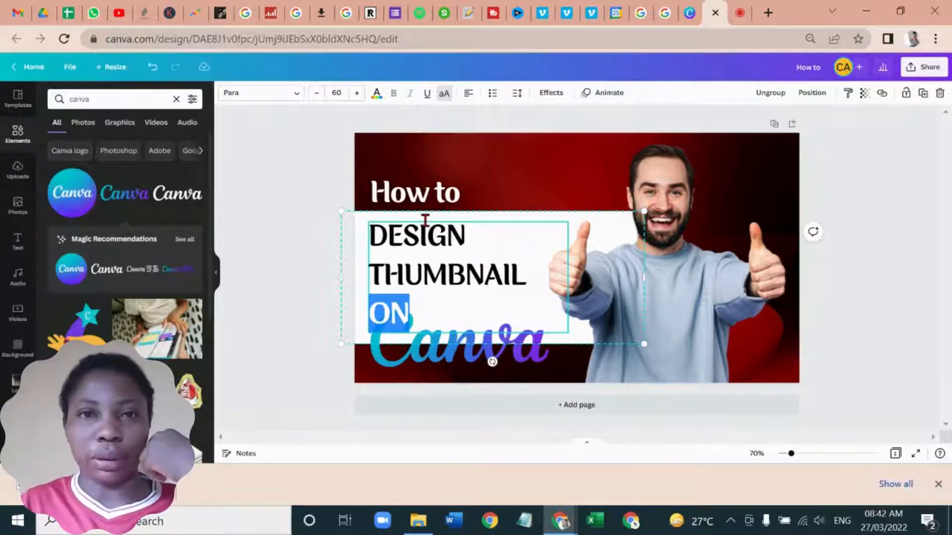
click(443, 96)
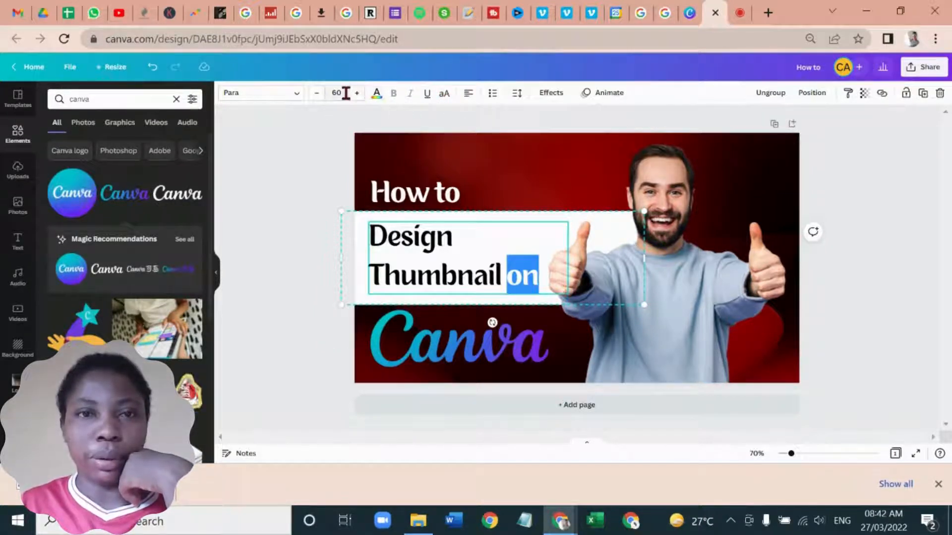
Set the font size of the "Design Thumbnail on" text to 61 after trying 56
click(318, 94)
click(317, 95)
click(317, 94)
click(317, 94)
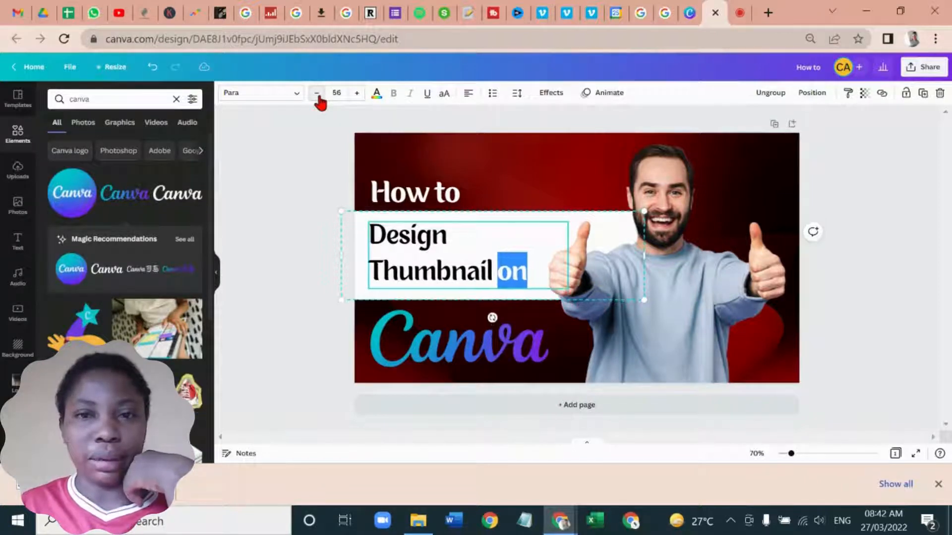
click(357, 94)
click(357, 94)
click(356, 94)
click(357, 94)
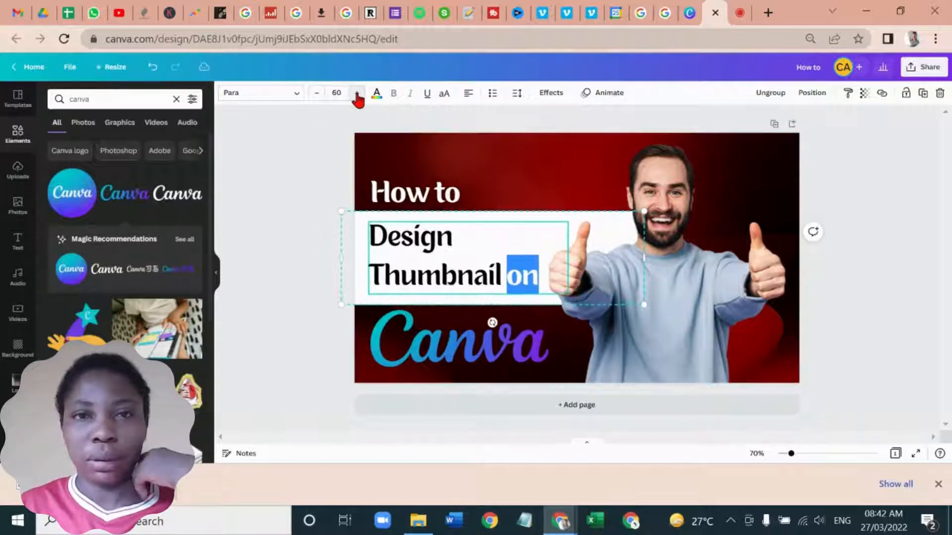
click(357, 93)
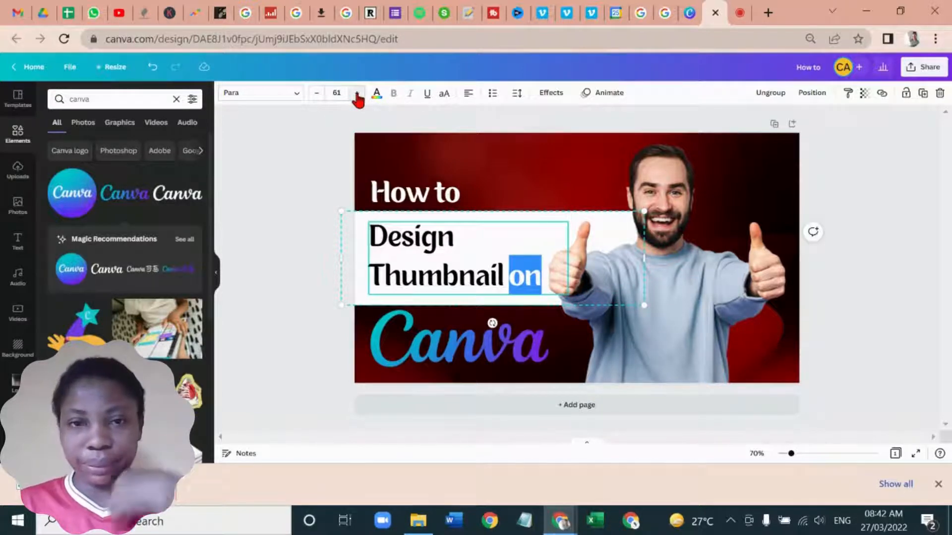
click(323, 148)
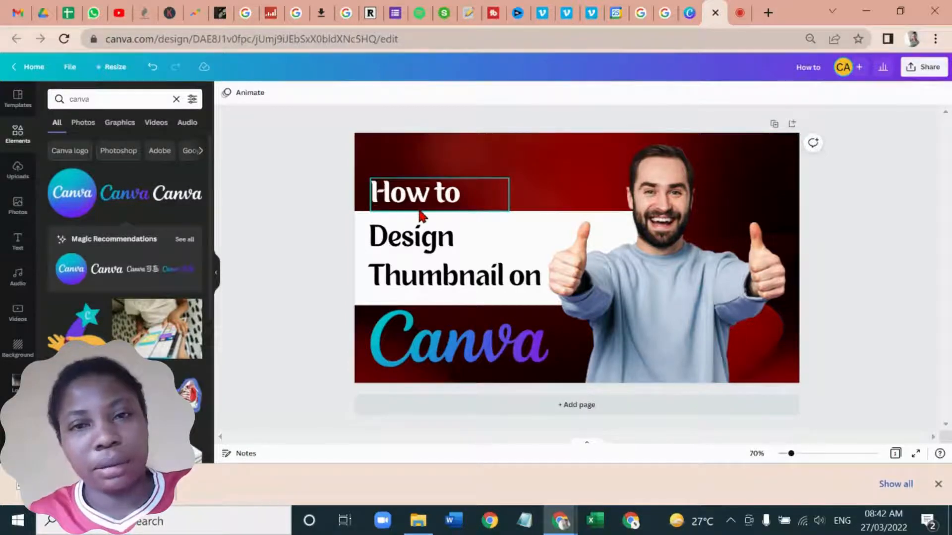
Delete the photo of the man with his thumbs up from the thumbnail
click(619, 248)
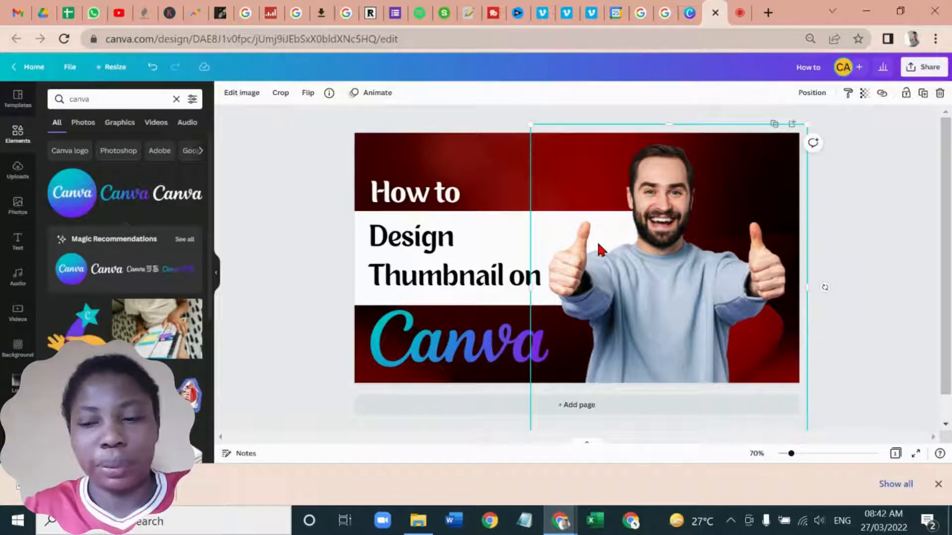
key(Delete)
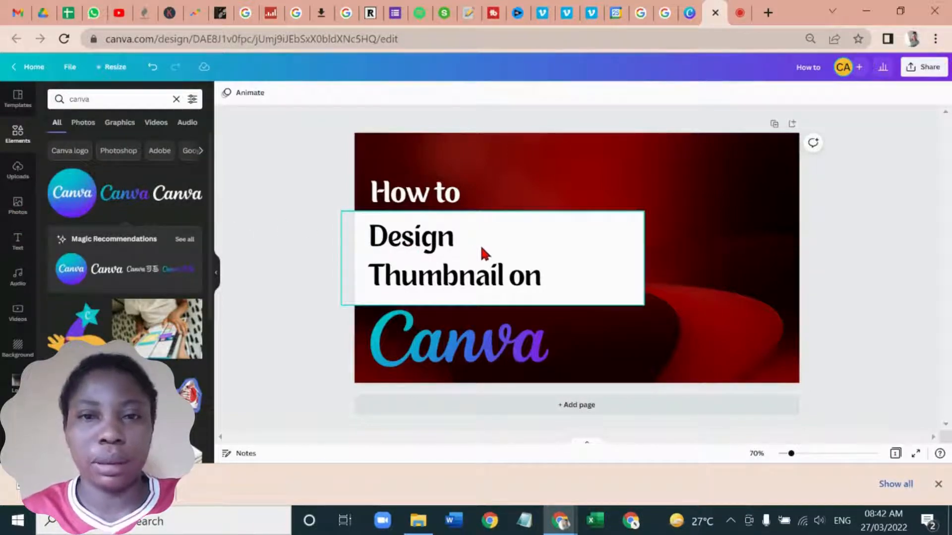
Ungroup the white band from its text and shorten the band so it ends just past "Thumbnail on"
click(543, 253)
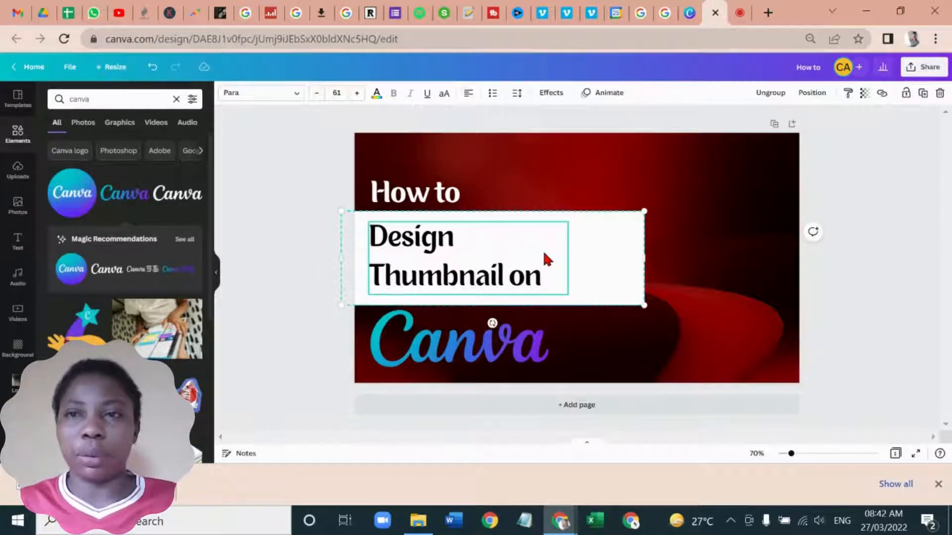
click(775, 95)
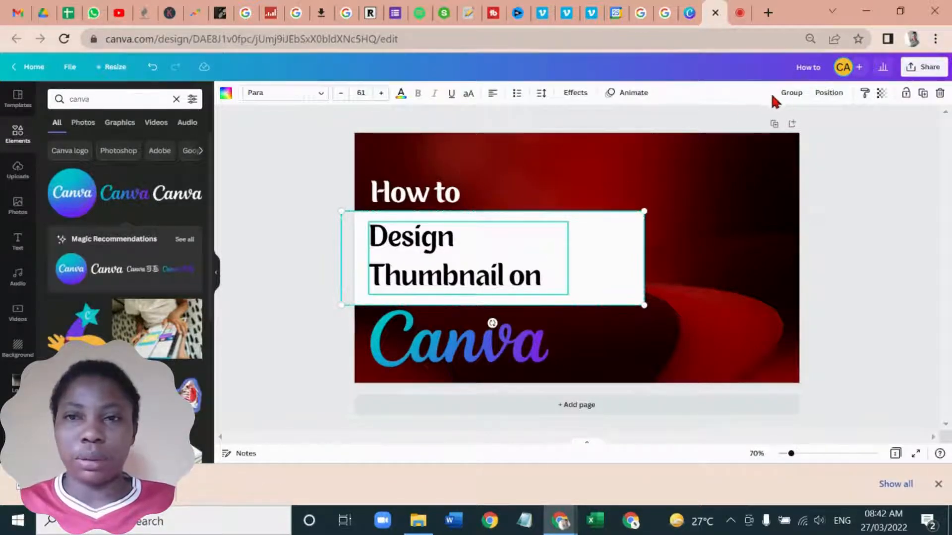
click(754, 159)
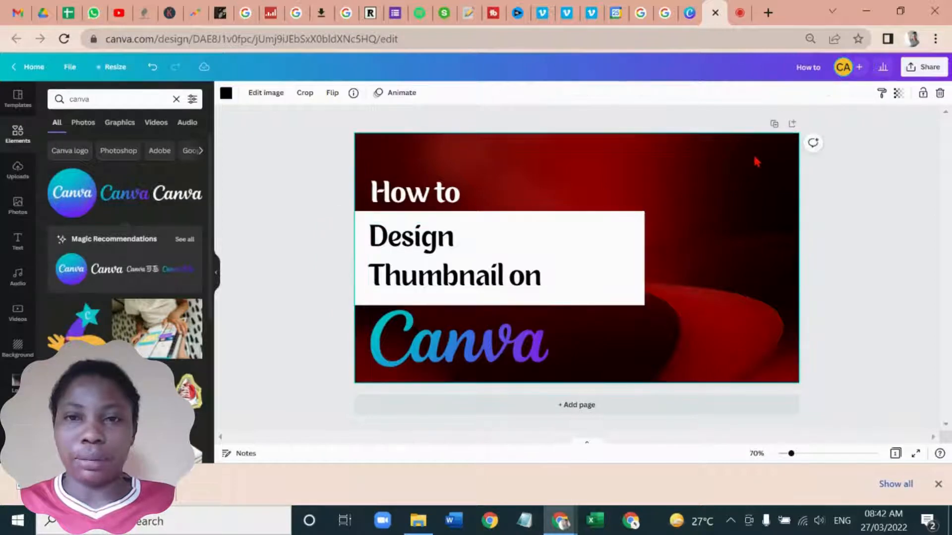
click(627, 258)
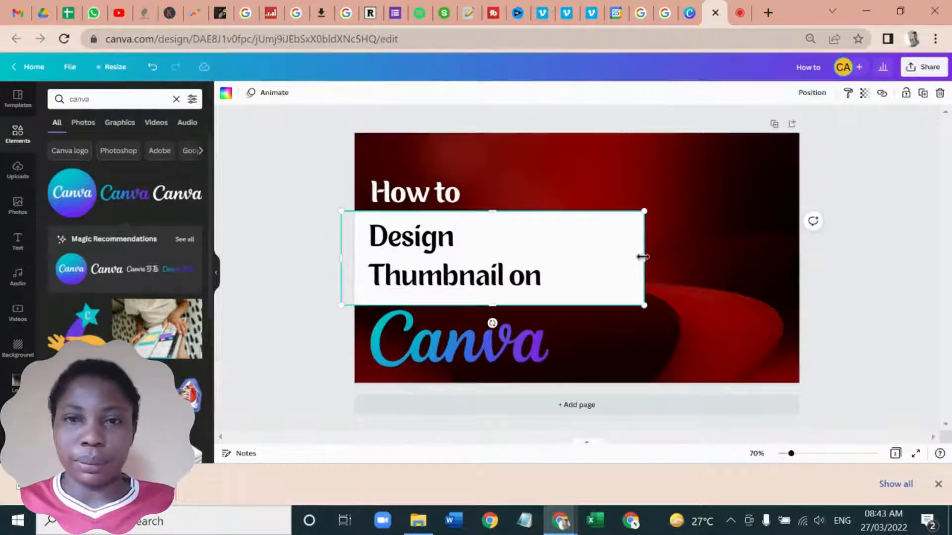
drag(643, 257, 576, 263)
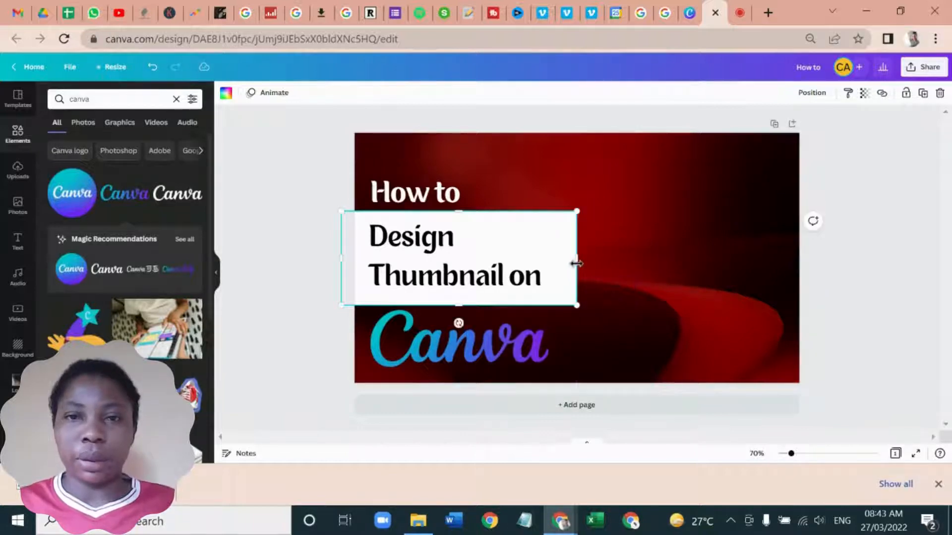
click(652, 250)
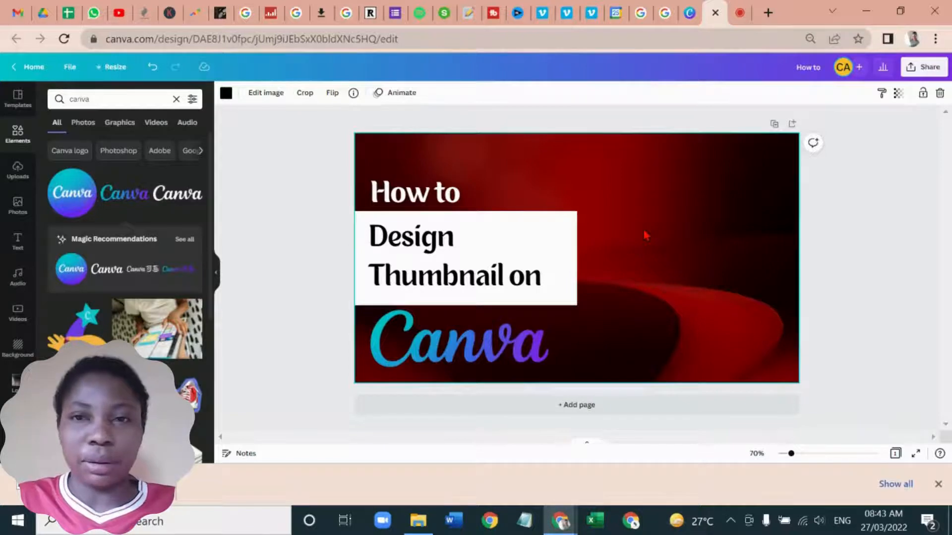
Add a circle shape to the page and fill it with white
key(c)
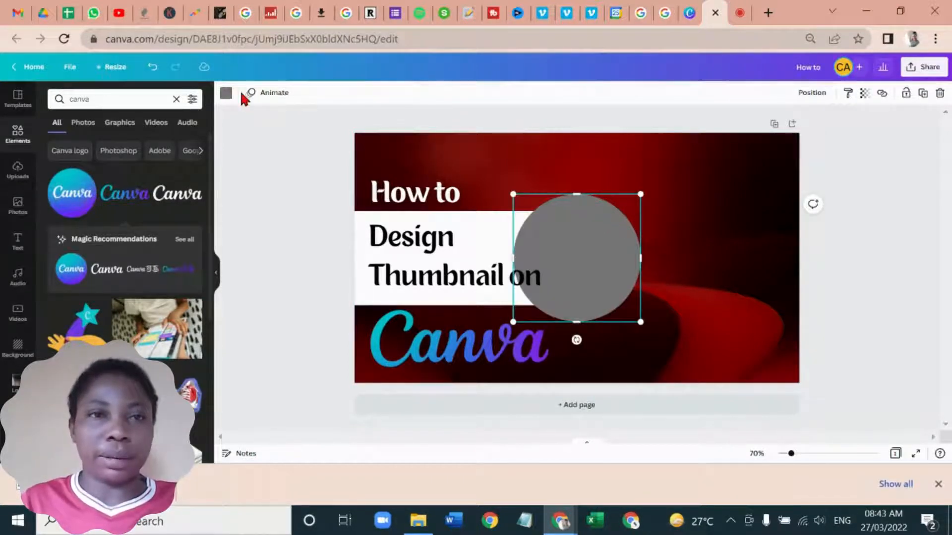
click(226, 93)
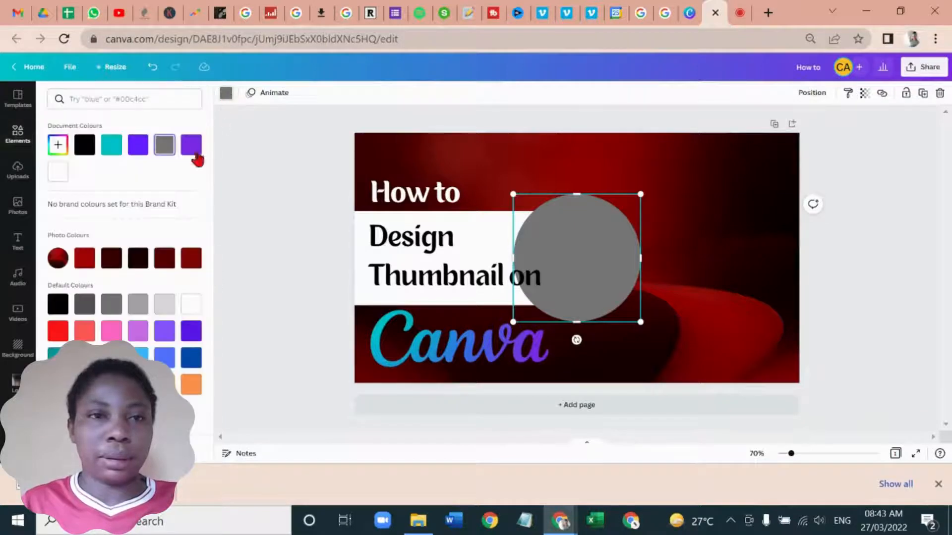
click(191, 305)
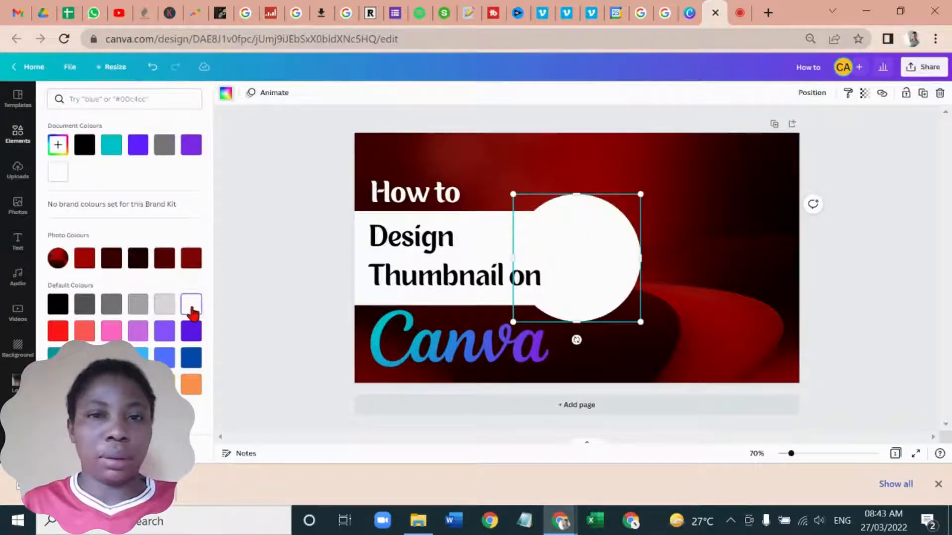
click(250, 281)
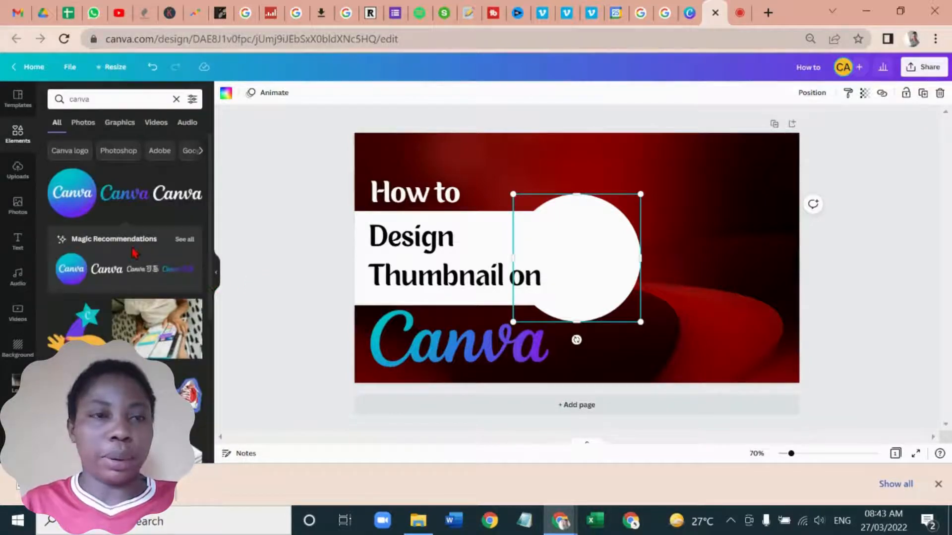
Insert the RS "Richmindset Services" logo from the uploaded images onto the white circle
click(13, 178)
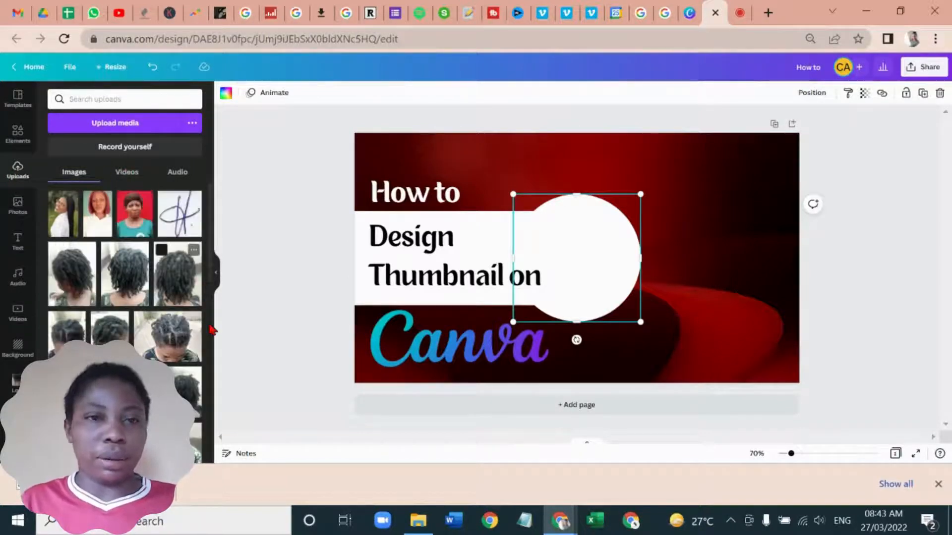
scroll(212, 330, down, 5)
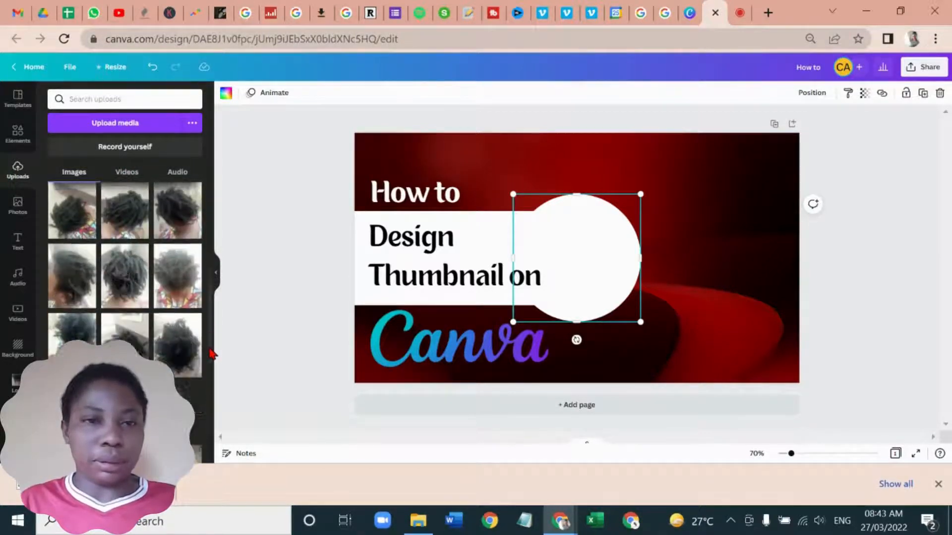
scroll(212, 353, down, 2)
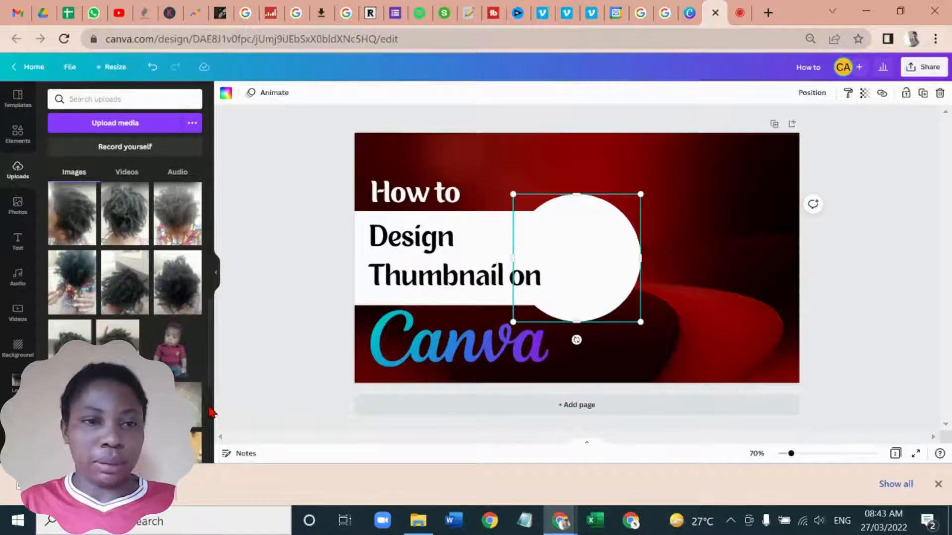
scroll(212, 412, down, 5)
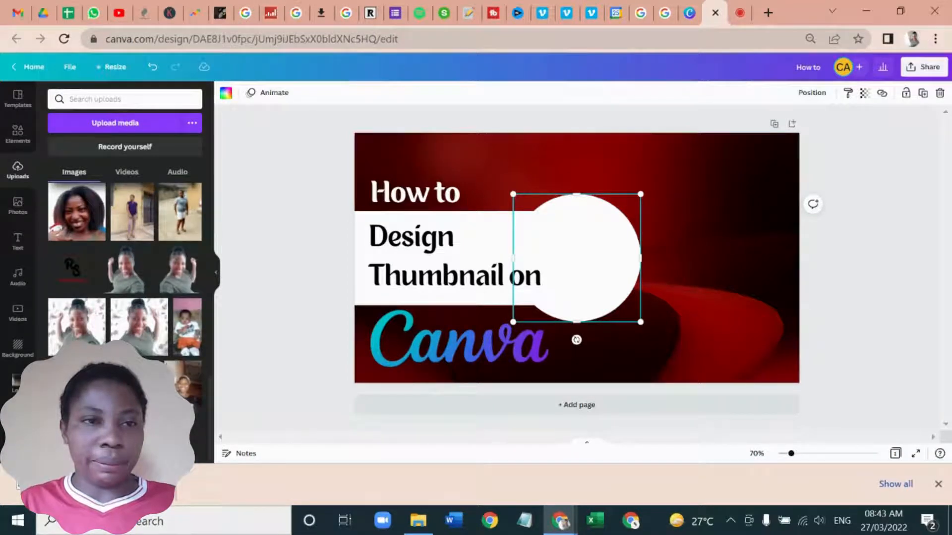
click(73, 281)
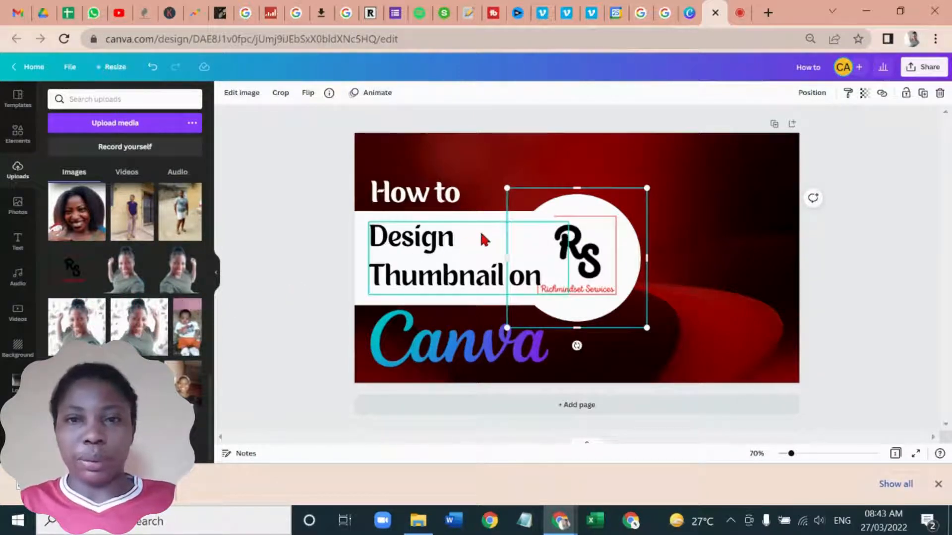
Group the Richmindset Services logo with the white circle and align the group to the right of the page
click(614, 227)
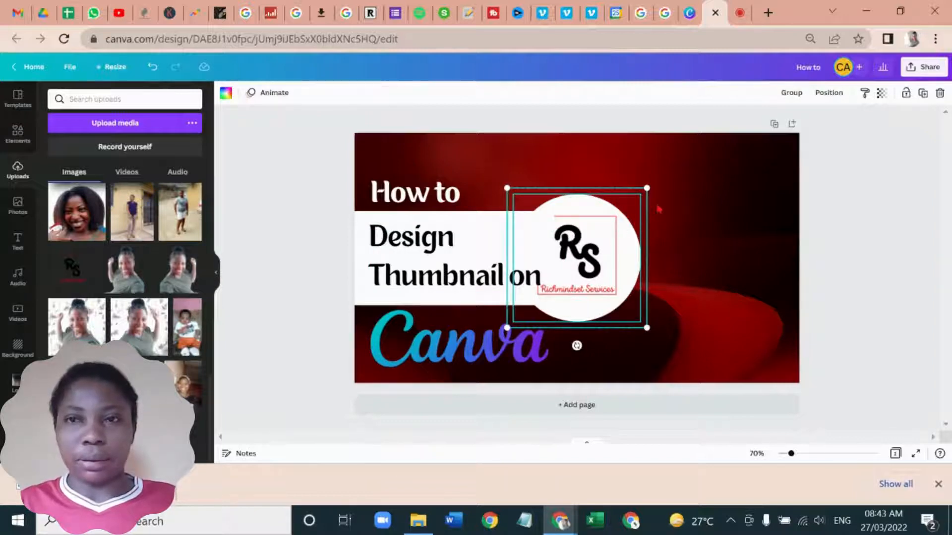
click(828, 96)
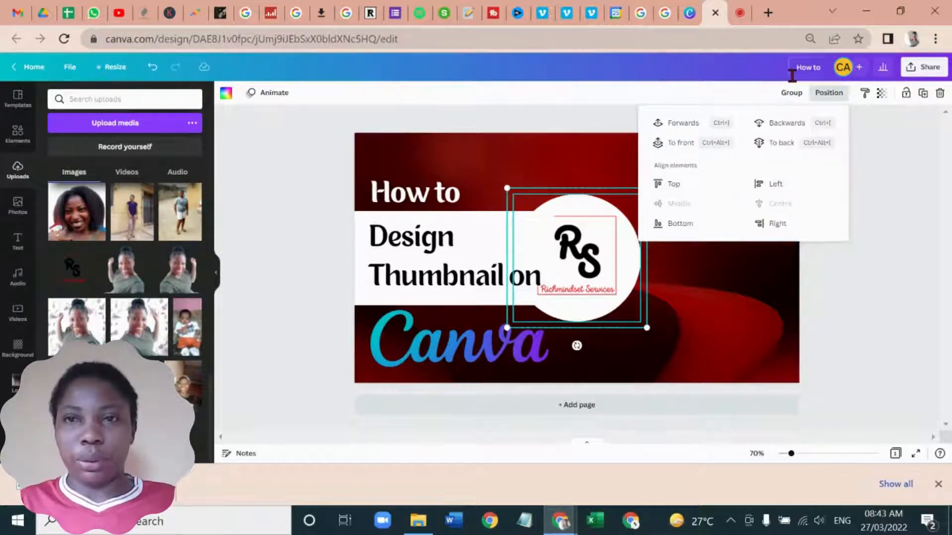
click(783, 95)
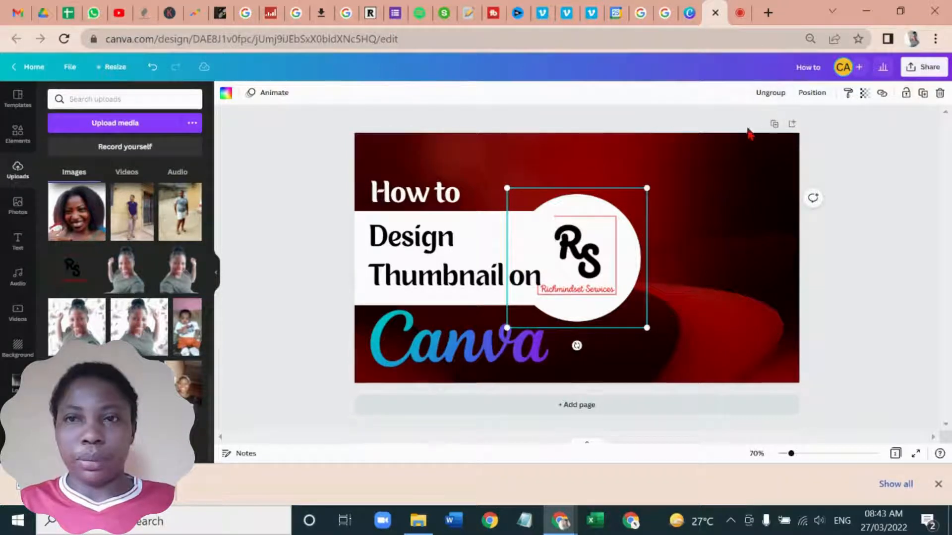
click(807, 94)
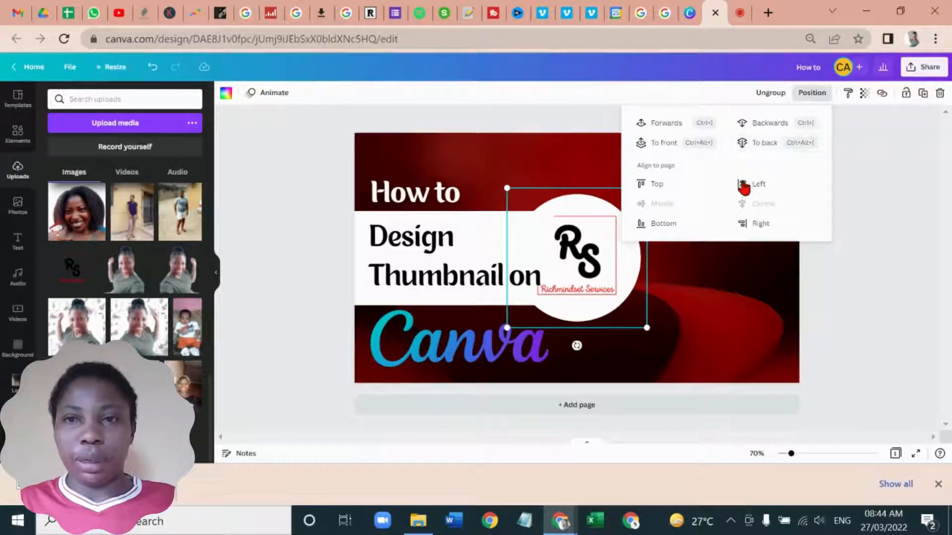
click(744, 224)
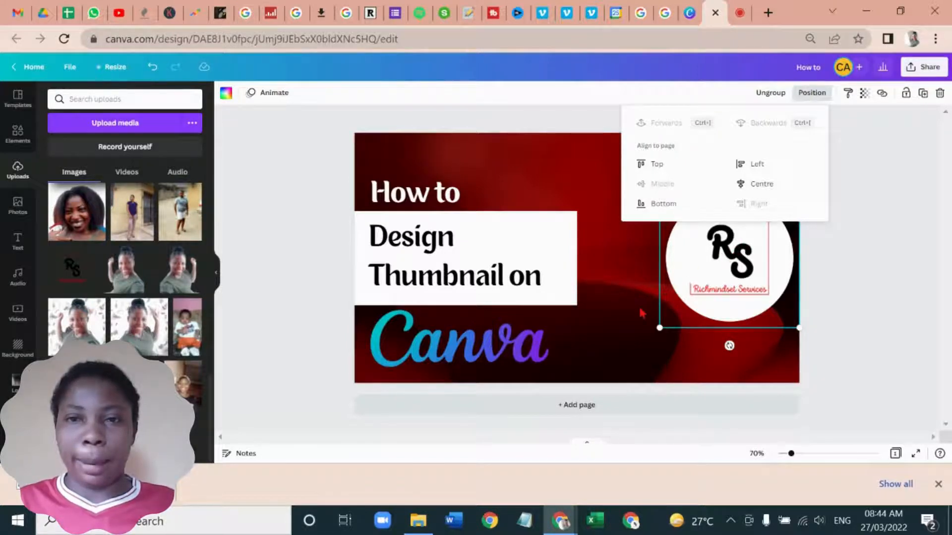
click(652, 306)
click(650, 317)
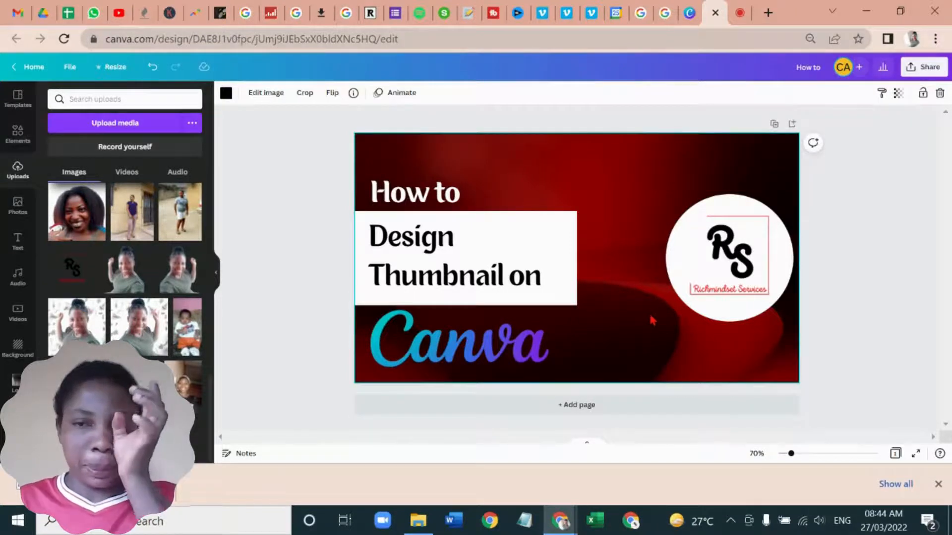
Align the Richmindset Services logo group to the top of the page and shrink it to a small badge in the page's upper-right corner
click(675, 308)
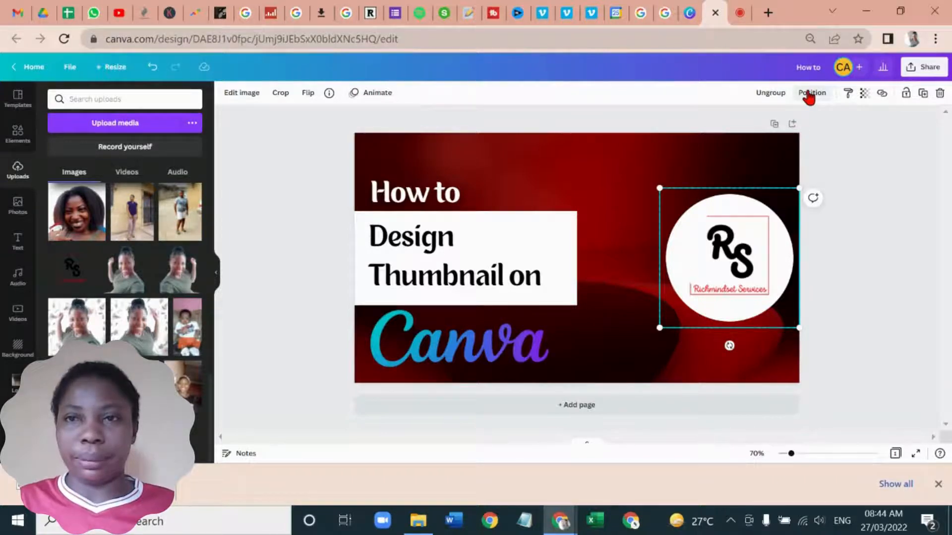
click(809, 96)
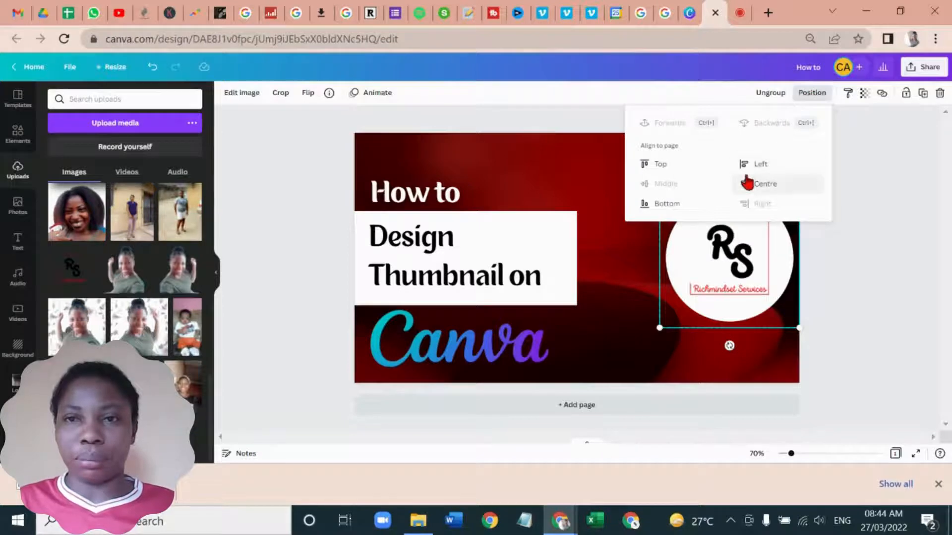
click(693, 173)
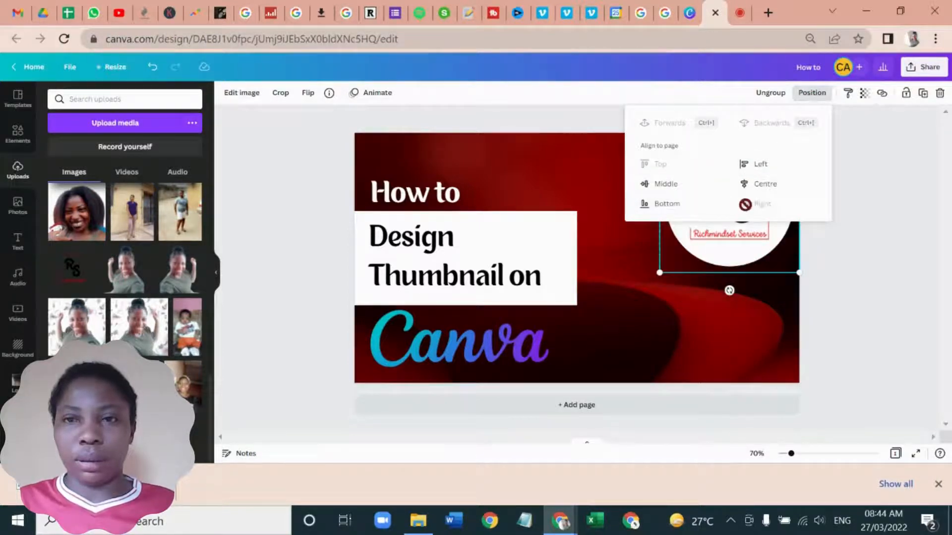
click(603, 252)
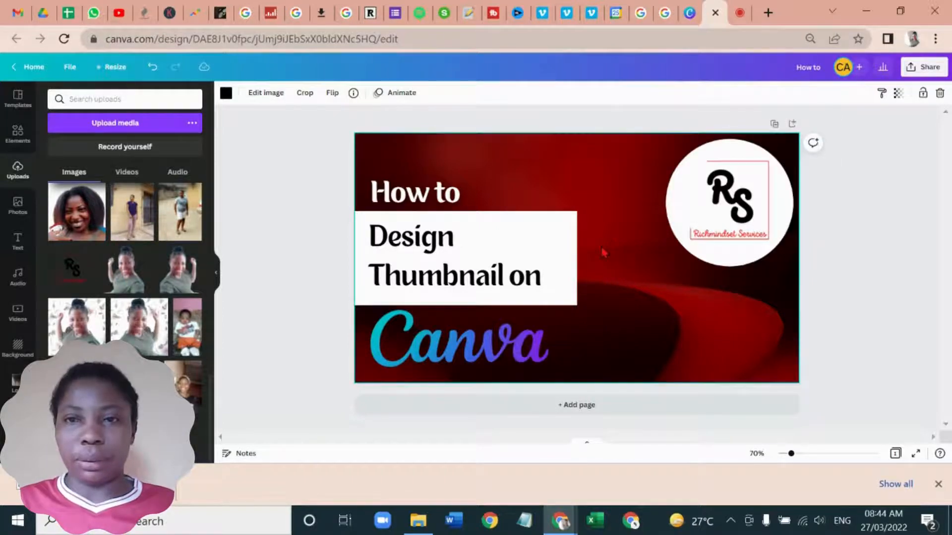
click(669, 247)
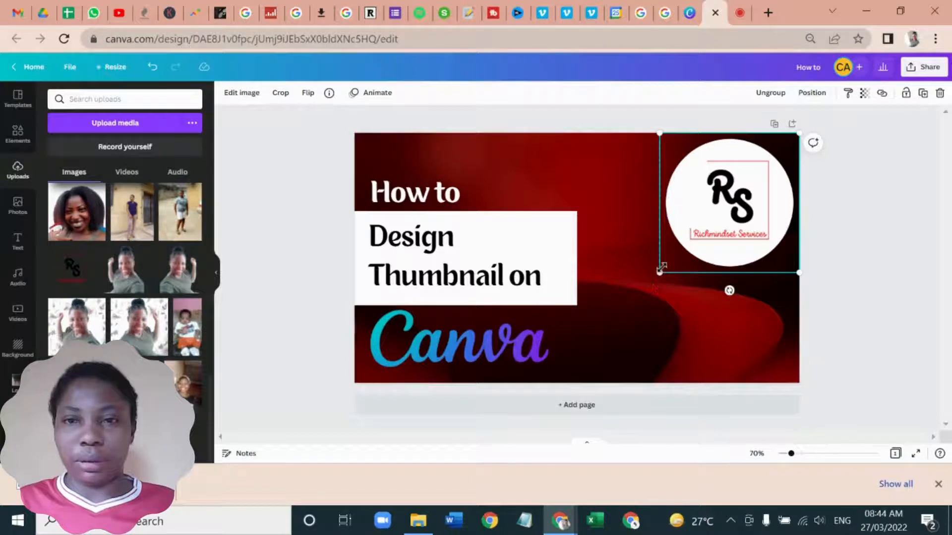
drag(662, 268, 755, 145)
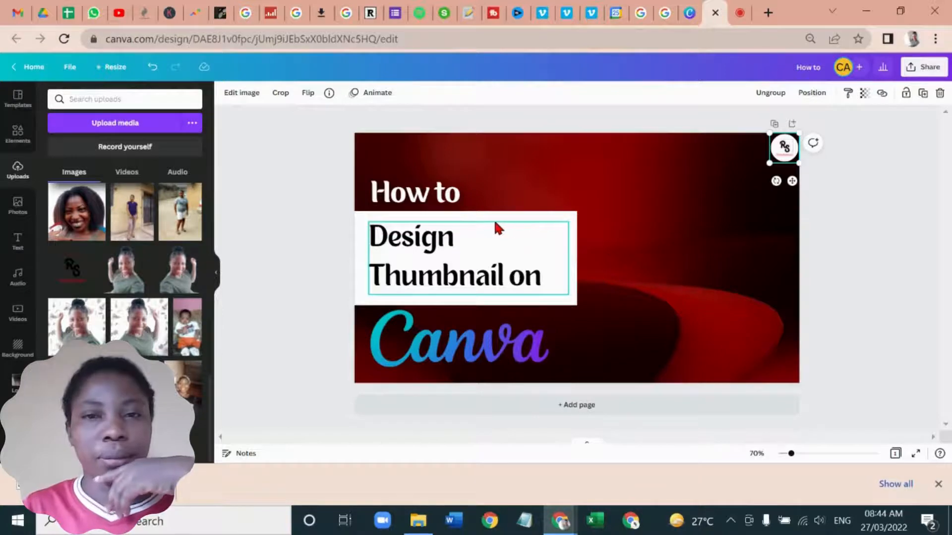
Delete the word "on" from the "Design Thumbnail on" text and convert the remaining text to uppercase
click(525, 282)
triple_click(525, 277)
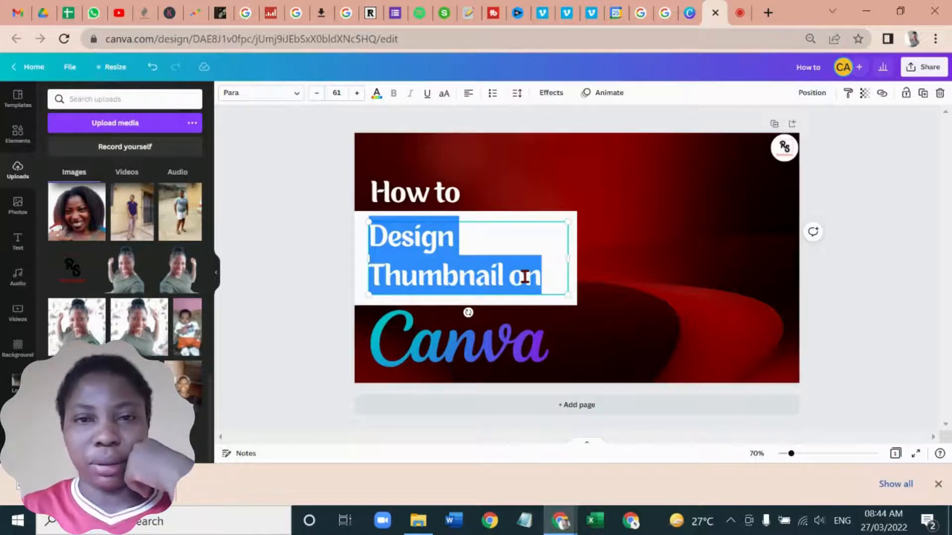
double_click(524, 278)
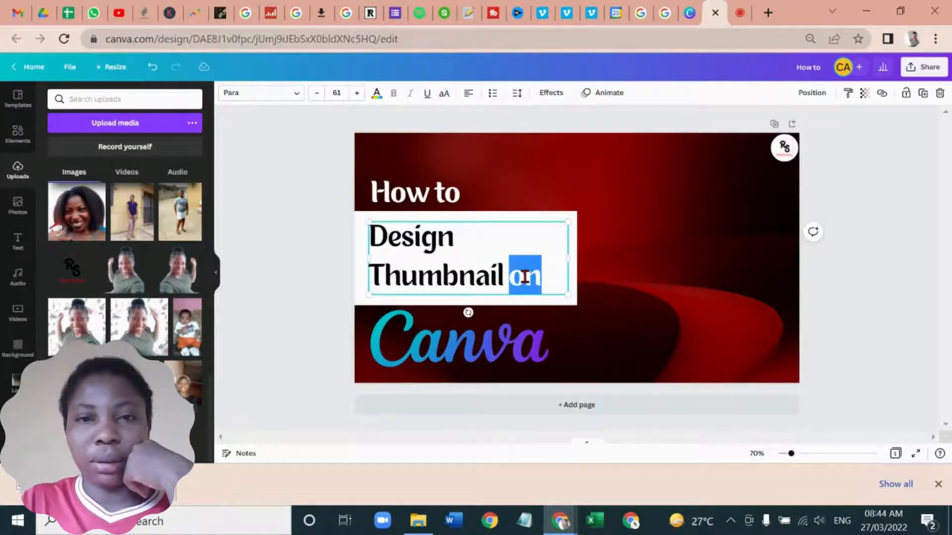
key(BackSpace)
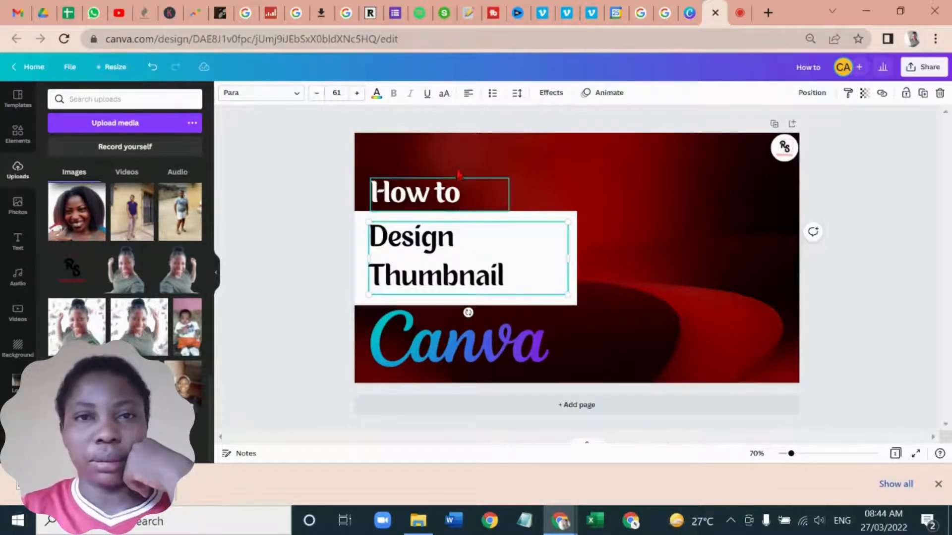
click(445, 97)
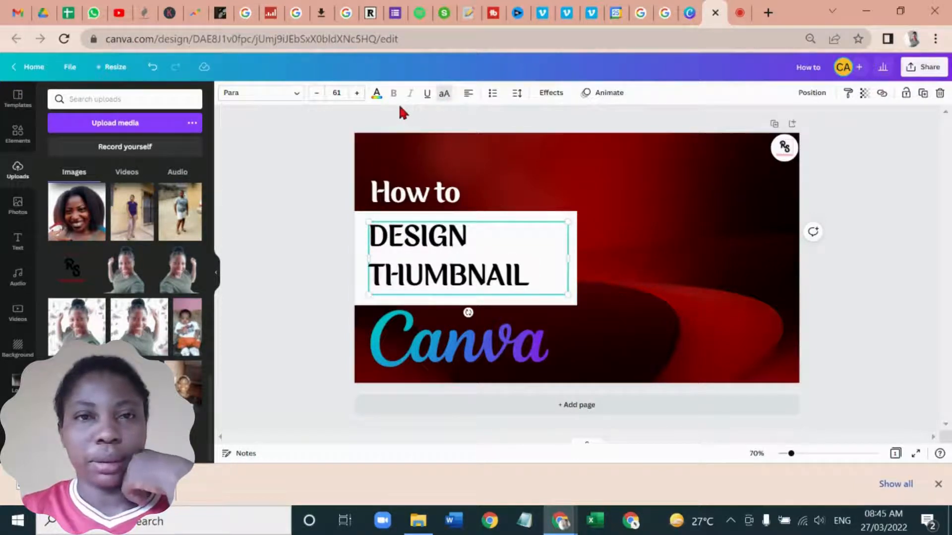
Increase the "DESIGN THUMBNAIL" text's font size to 73
click(357, 97)
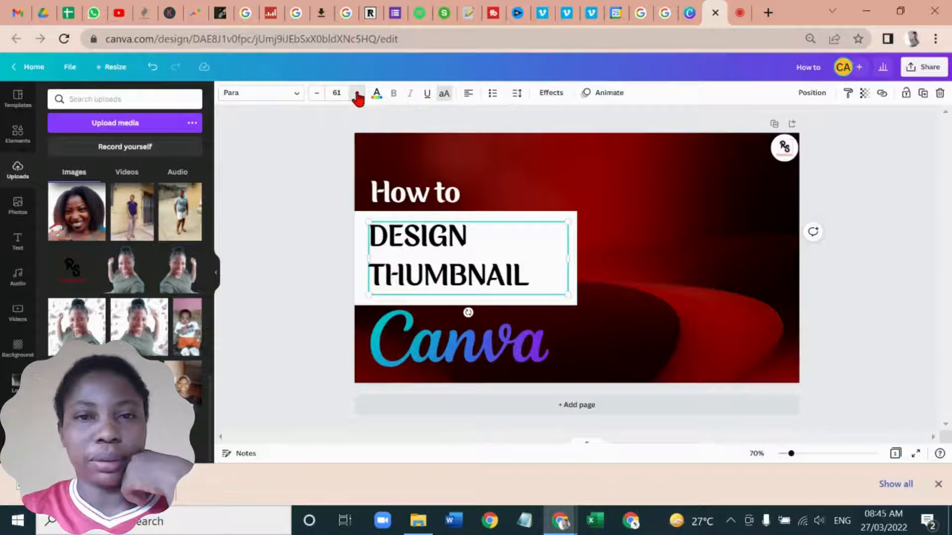
click(357, 97)
click(358, 98)
click(358, 97)
click(357, 97)
click(357, 97)
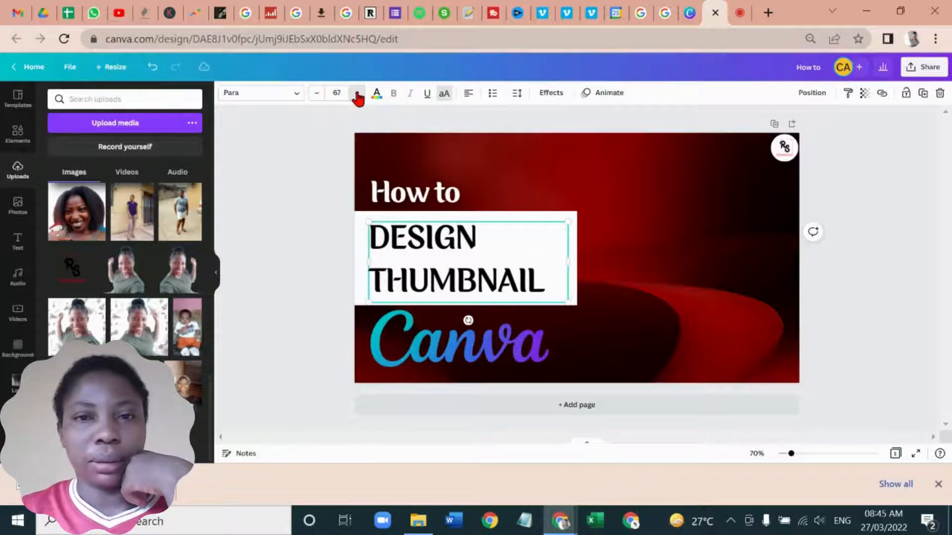
click(358, 97)
click(357, 97)
click(357, 97)
click(357, 97)
click(358, 97)
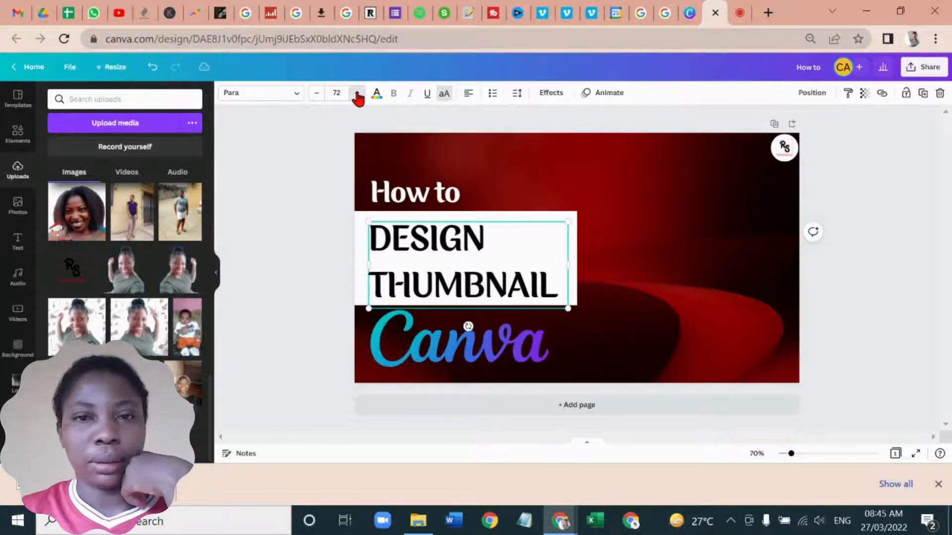
click(357, 97)
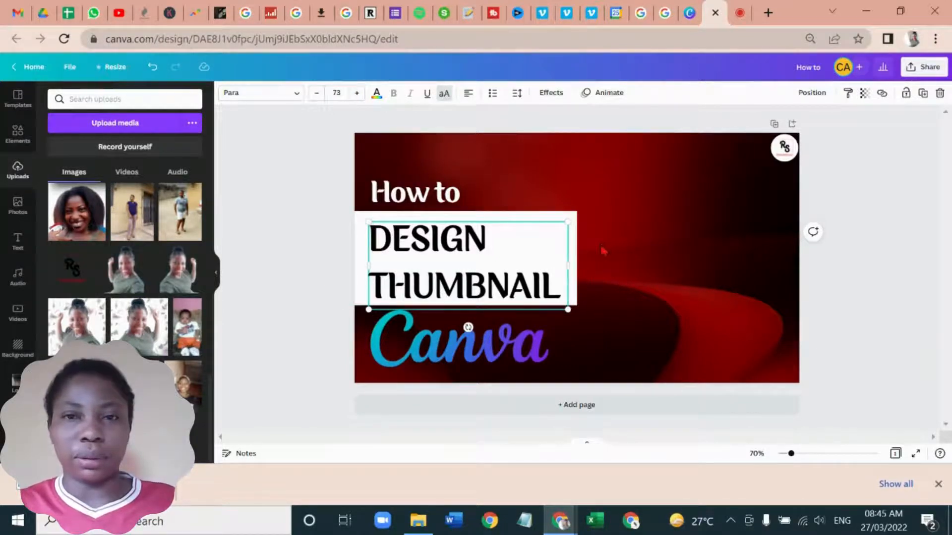
Middle-align the "DESIGN THUMBNAIL" text with the white band and group the two together
shift+click(572, 246)
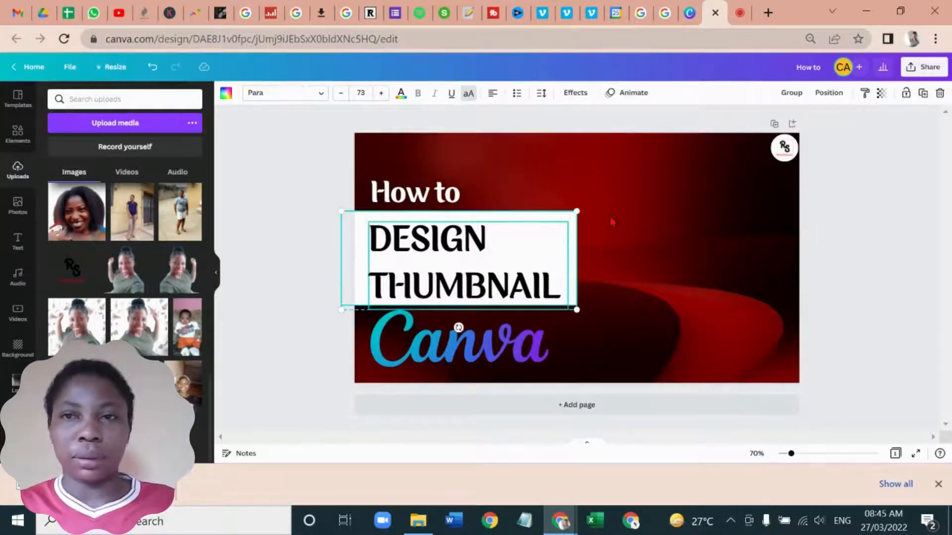
click(830, 95)
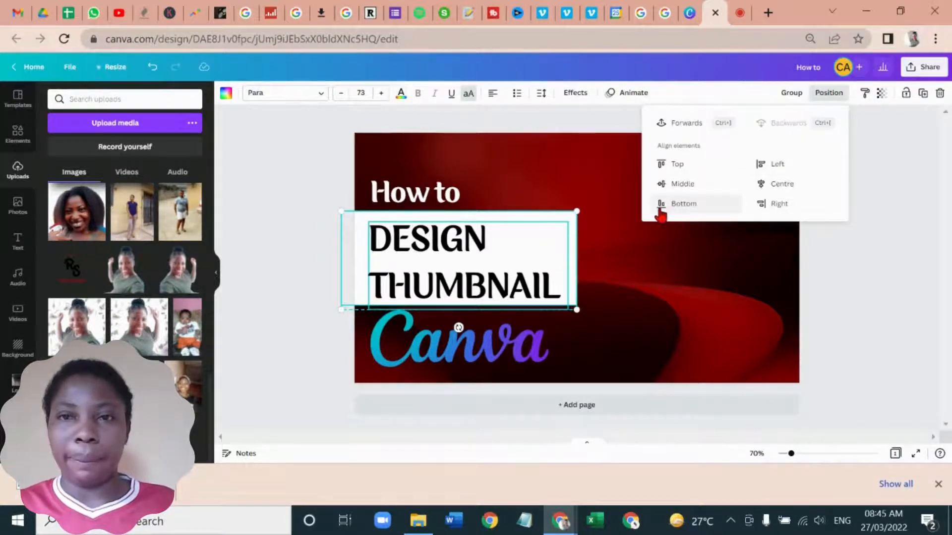
click(678, 192)
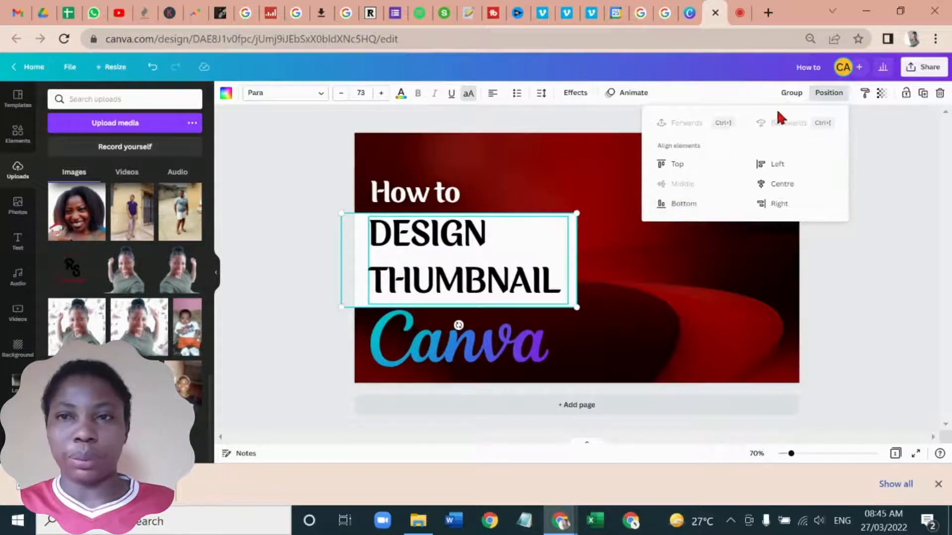
click(791, 93)
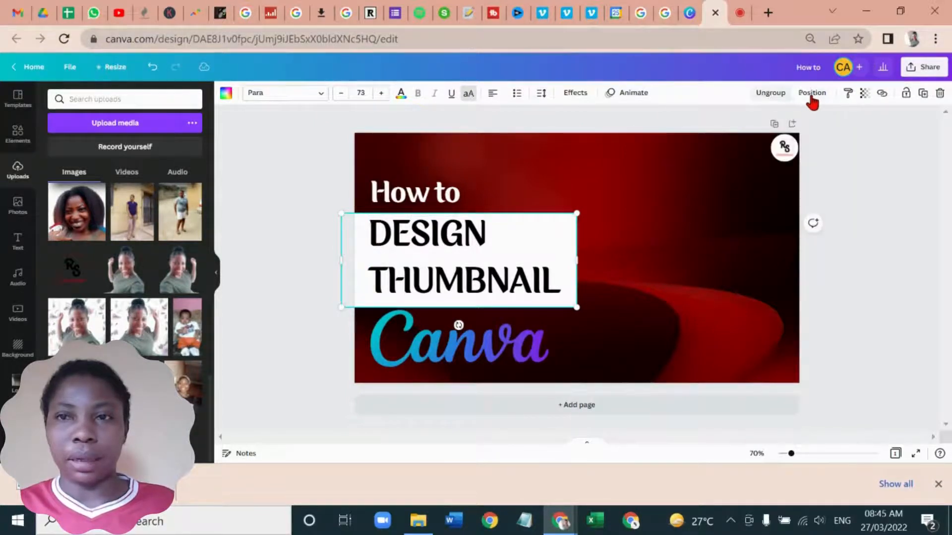
Align the grouped white band and "DESIGN THUMBNAIL" text to the vertical middle of the page
click(811, 95)
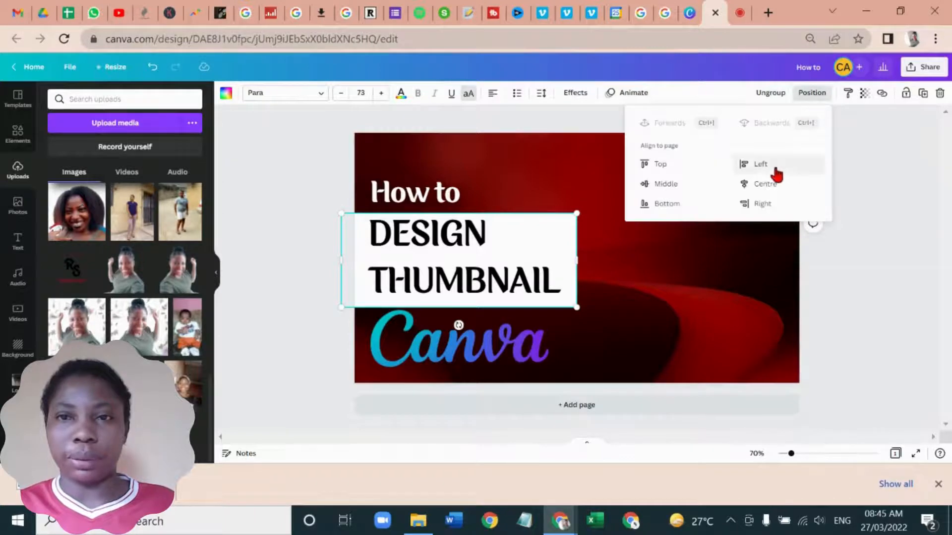
click(704, 186)
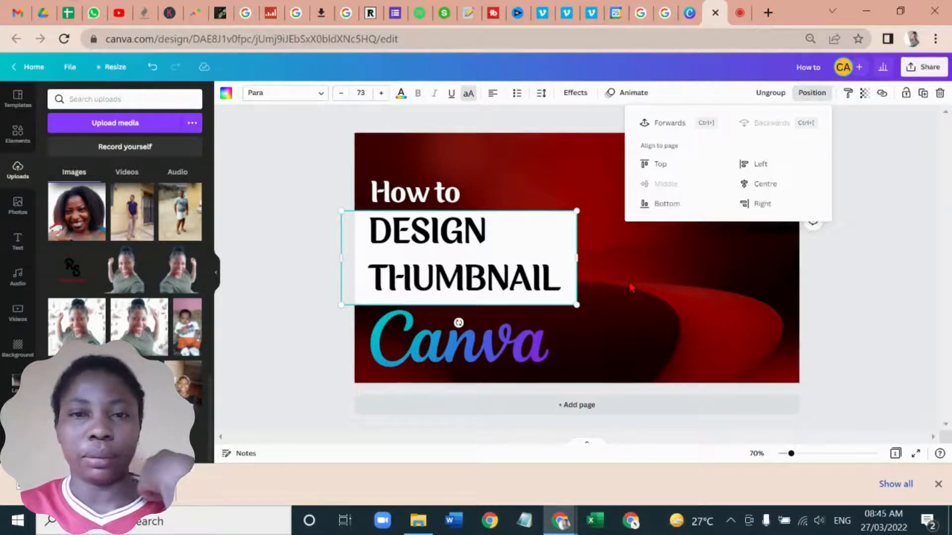
click(311, 318)
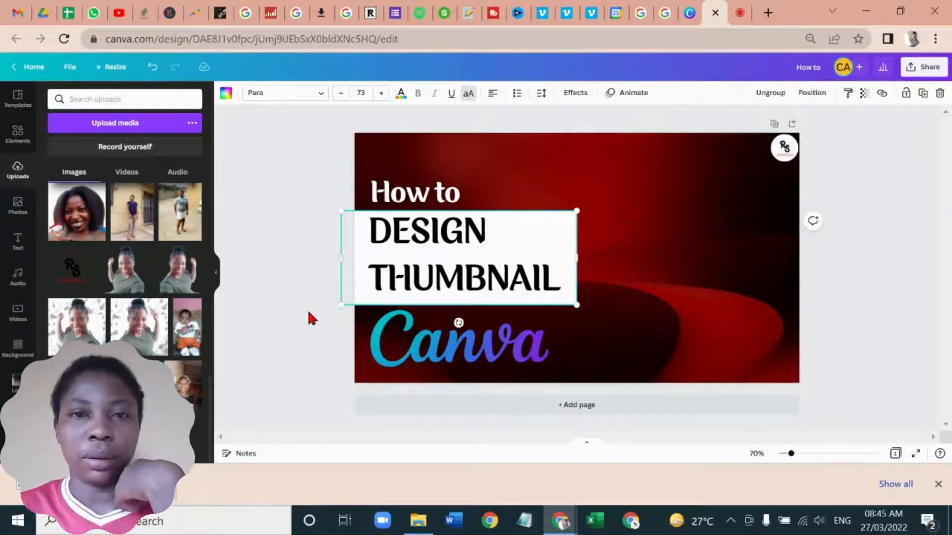
click(311, 317)
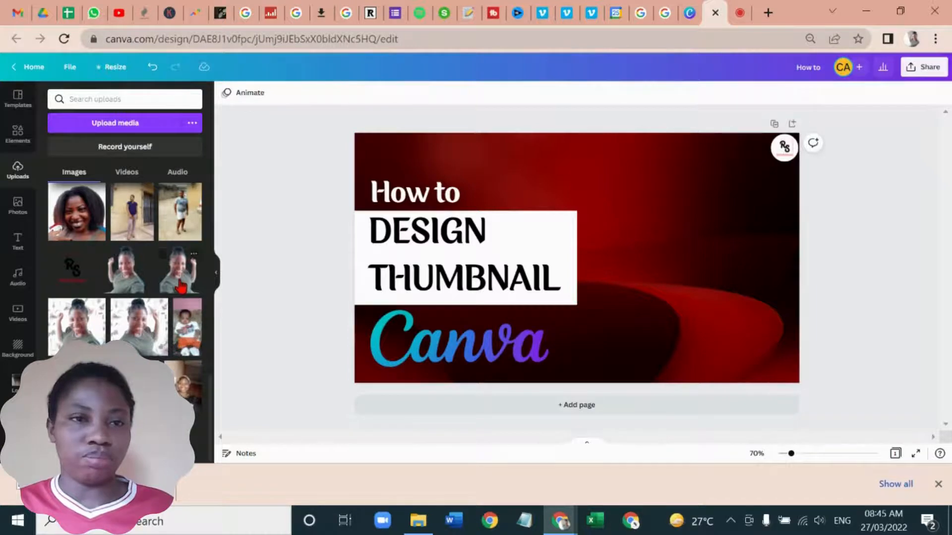
Insert the uploaded close-up portrait of the smiling woman, enlarge it, and place it against the page's right edge below the logo
click(139, 283)
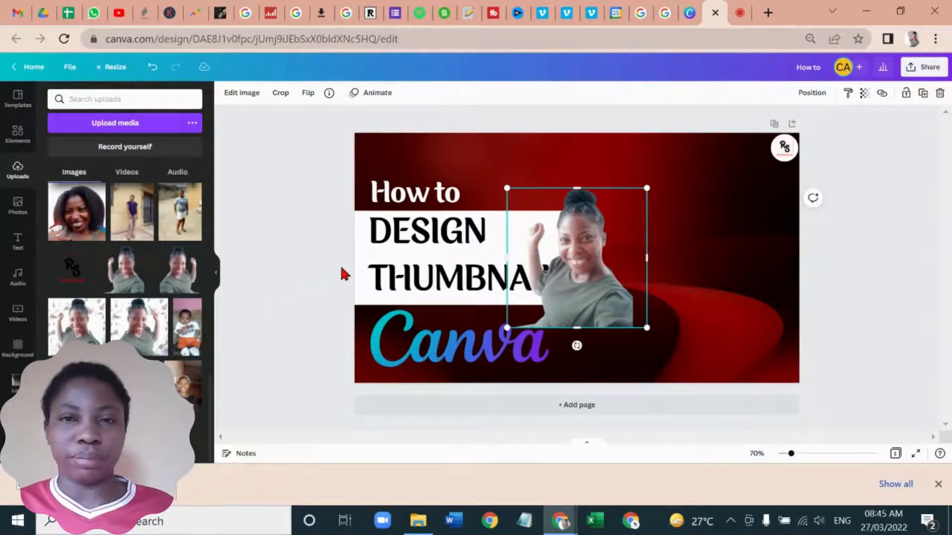
key(Delete)
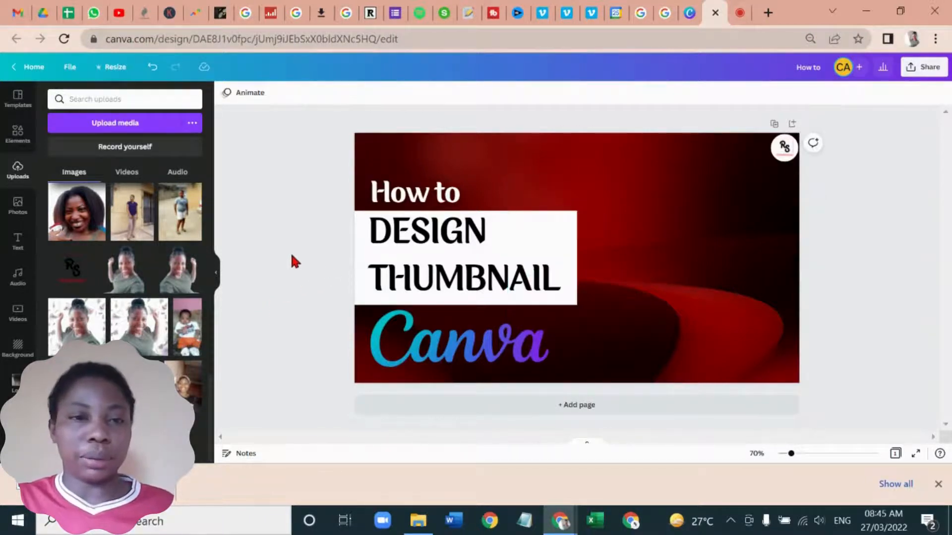
click(84, 222)
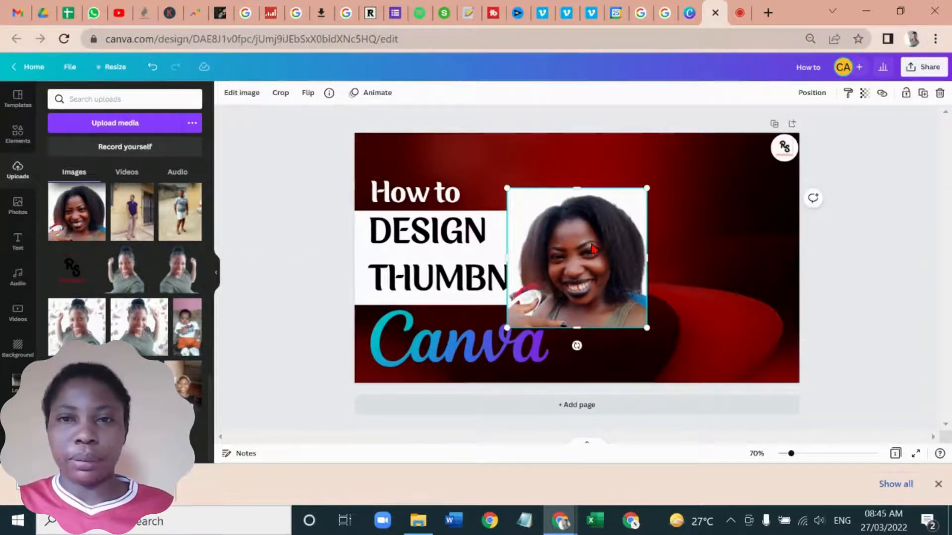
drag(592, 250, 716, 220)
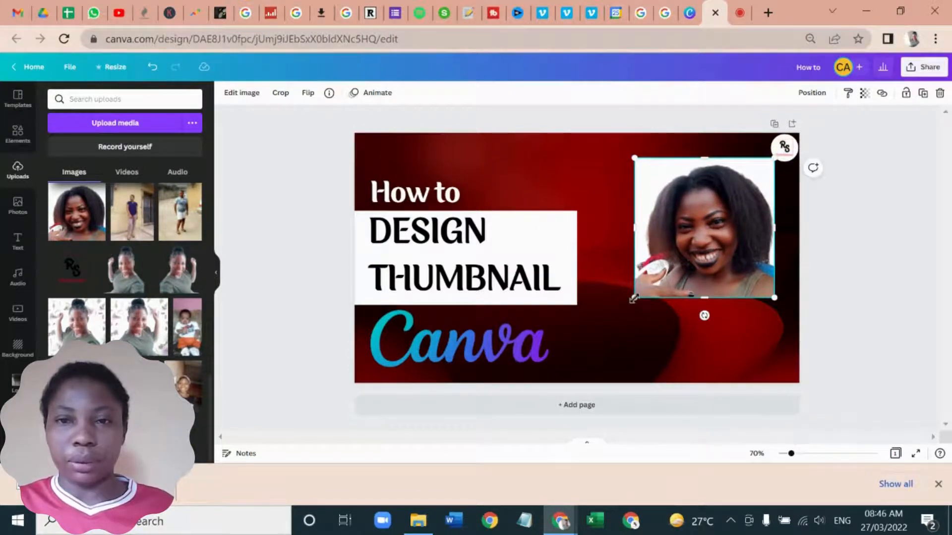
drag(634, 299, 623, 369)
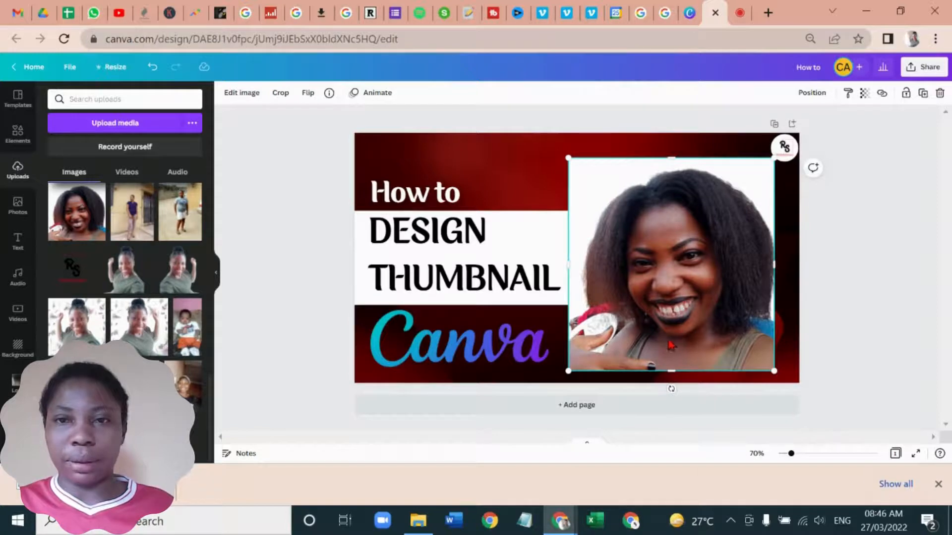
drag(669, 346, 716, 353)
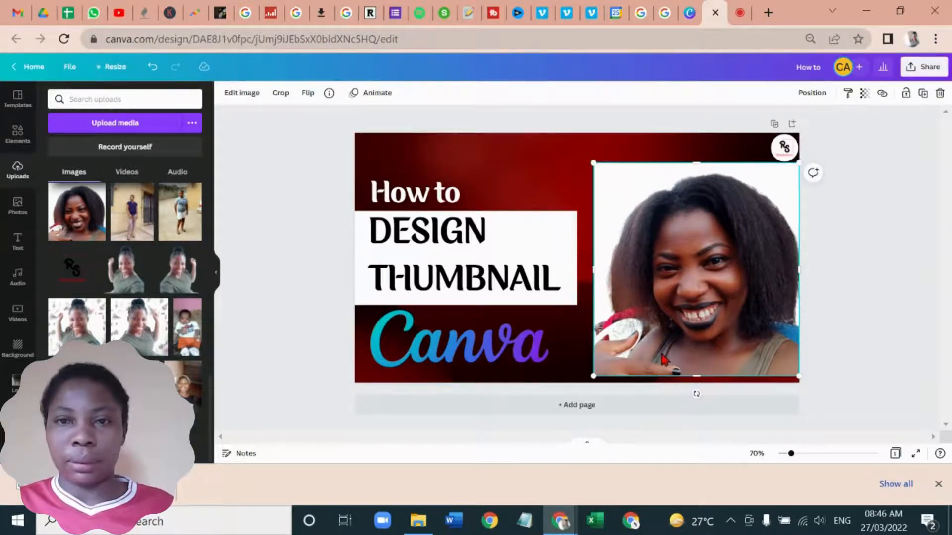
drag(593, 376, 571, 392)
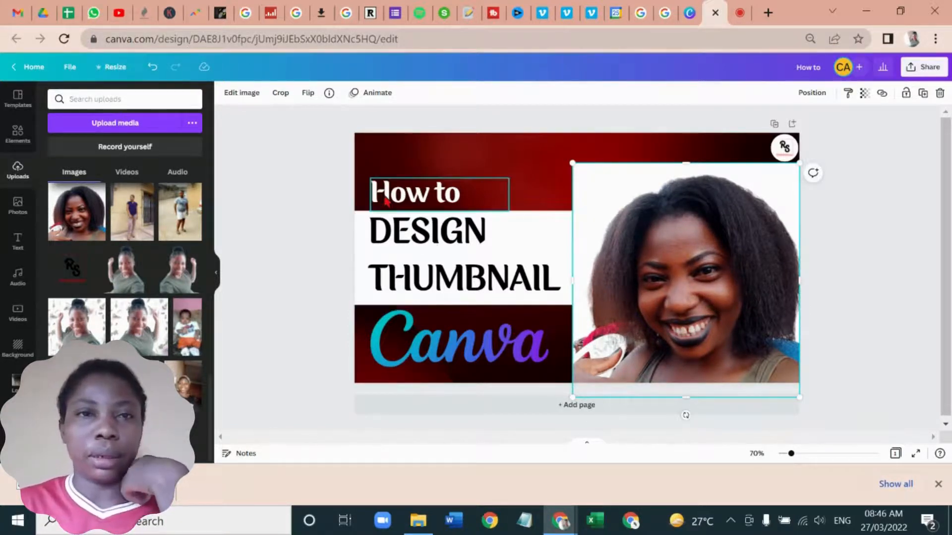
Remove the background from the portrait photo with the Background Remover
click(248, 103)
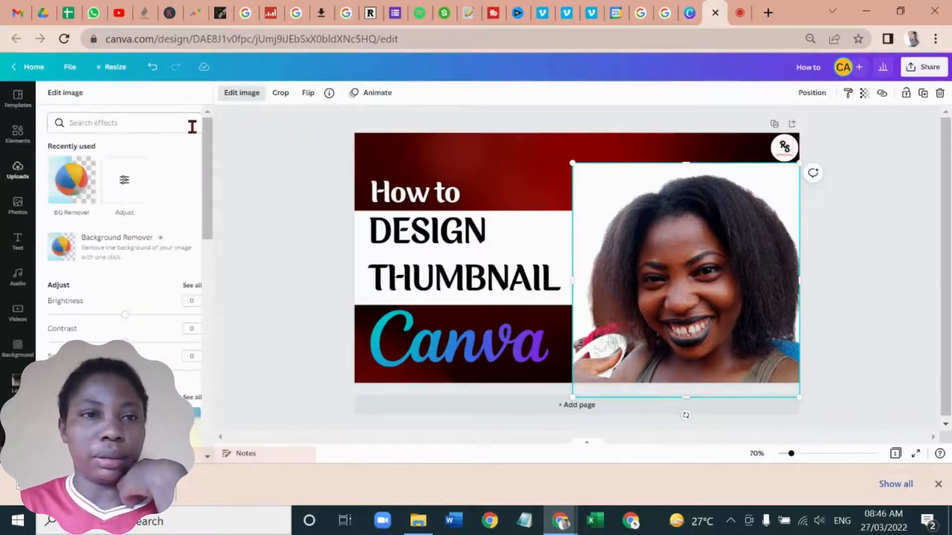
click(88, 197)
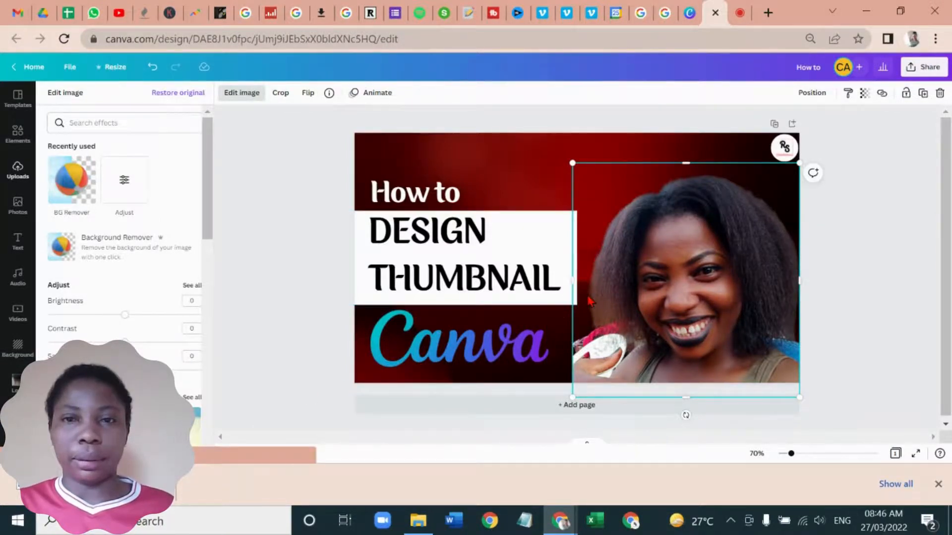
click(301, 364)
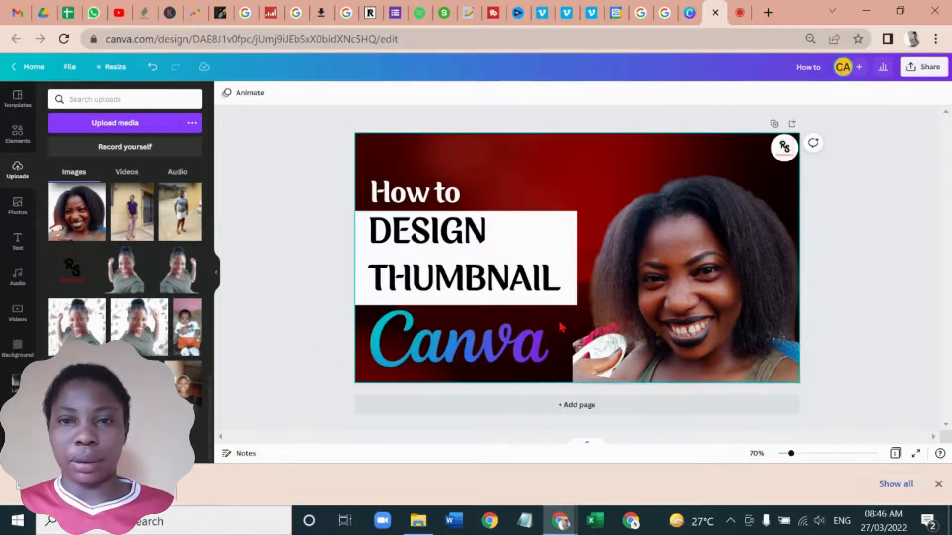
Enlarge the portrait cutout until it overlaps the ends of "THUMBNAIL" and the Canva wordmark
click(596, 323)
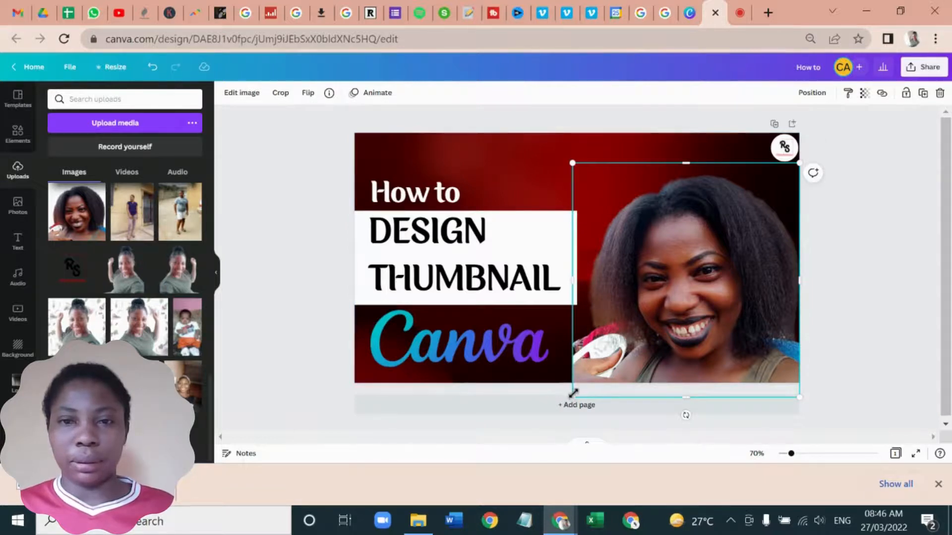
drag(573, 393, 550, 418)
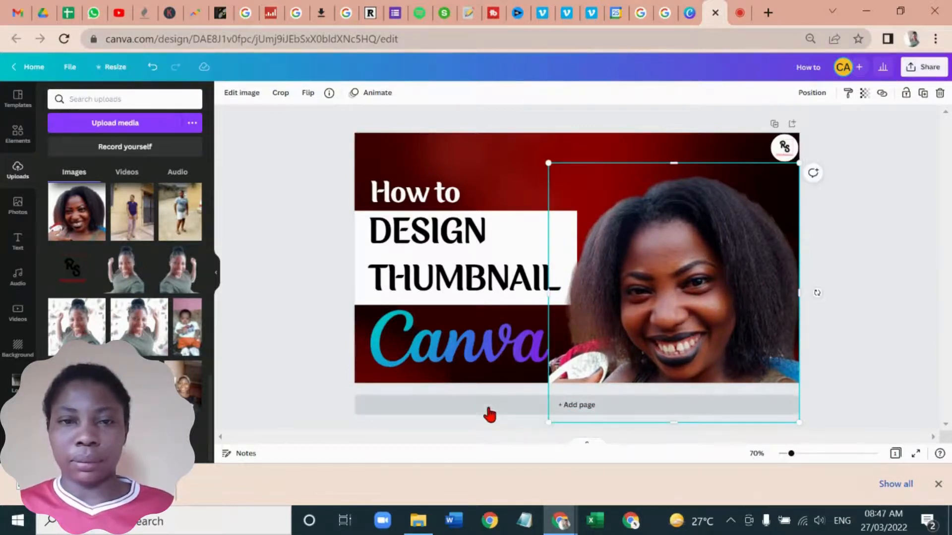
click(328, 343)
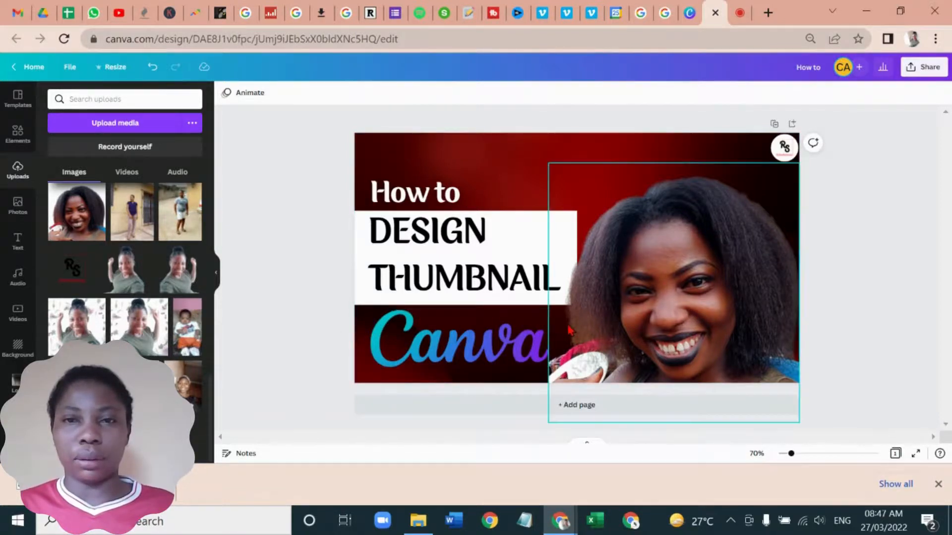
Nudge the portrait cutout straight up until its frame nearly reaches the page's top edge
click(582, 322)
key(Up)
key(Up)
key(Up)
key(Up)
key(Up)
key(Up)
key(Up)
key(Up)
key(Up)
key(Up)
key(Up)
key(Up)
key(Up)
key(Up)
key(Up)
key(Up)
key(Up)
key(Up)
key(Up)
key(Up)
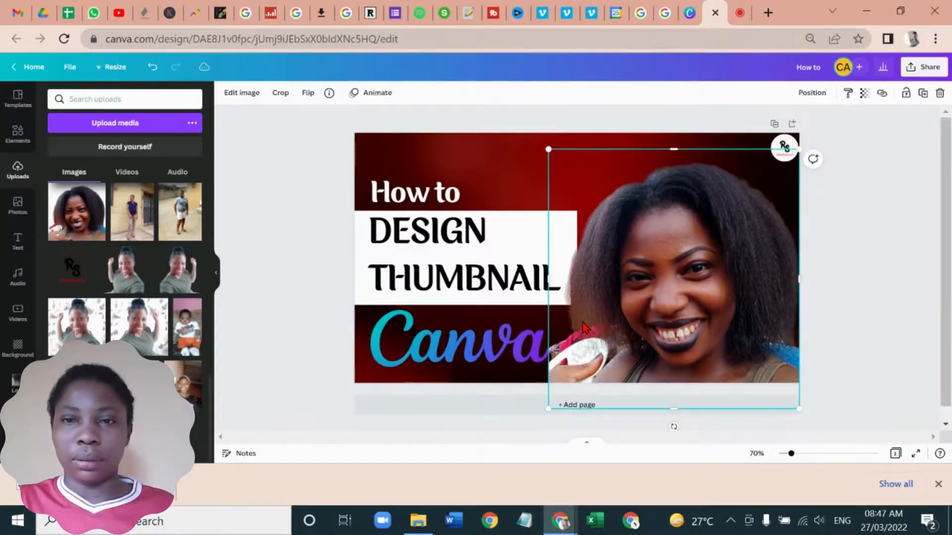
key(Up)
key(Up)
key(Up)
key(Up)
key(Up)
key(Up)
key(Up)
key(Up)
key(Up)
key(Up)
key(Up)
key(Up)
key(Up)
key(Up)
key(Up)
key(Up)
key(Up)
key(Up)
key(Up)
key(Up)
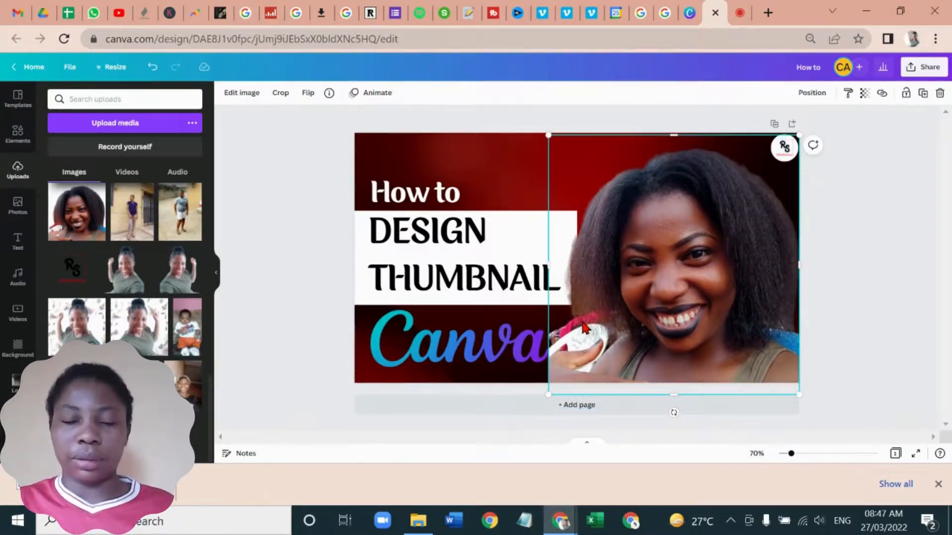
Send the portrait cutout two layers backward so it sits behind the white "DESIGN THUMBNAIL" band
right_click(583, 323)
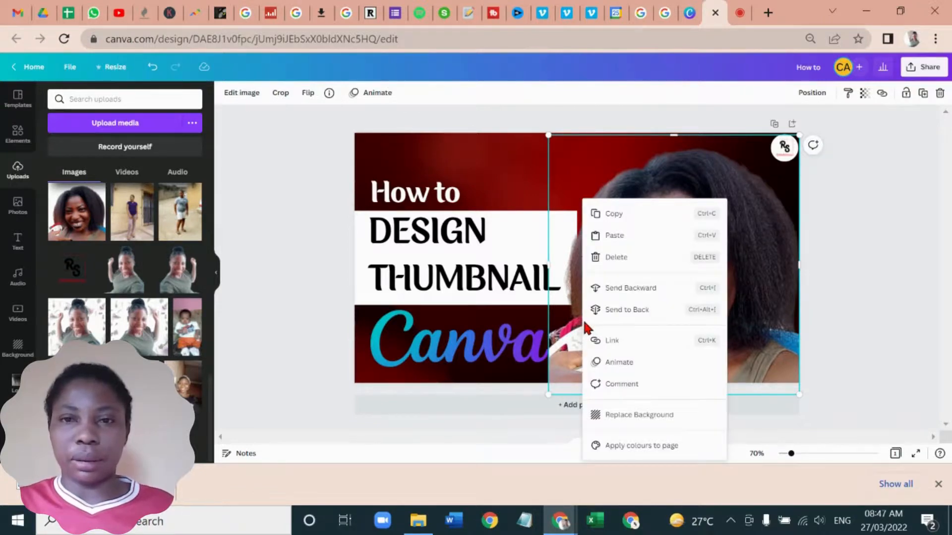
click(605, 293)
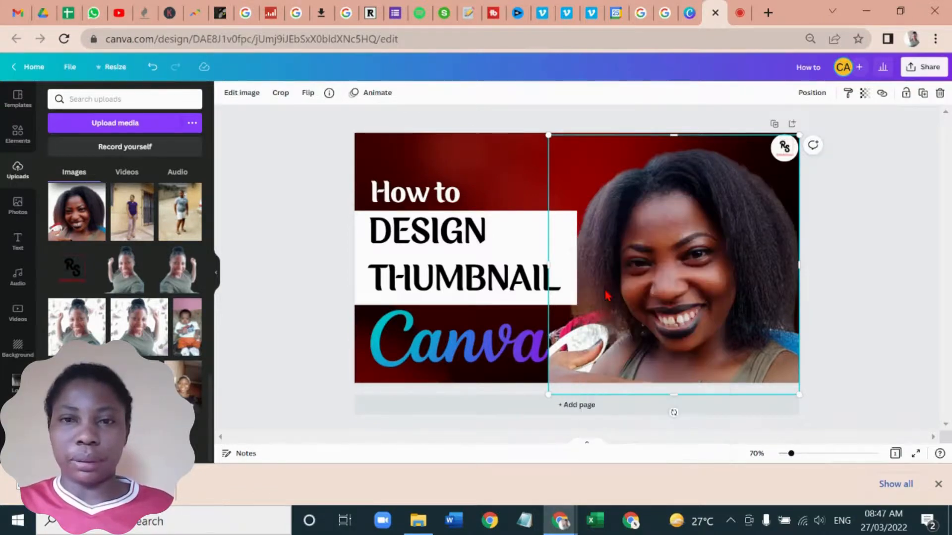
right_click(606, 315)
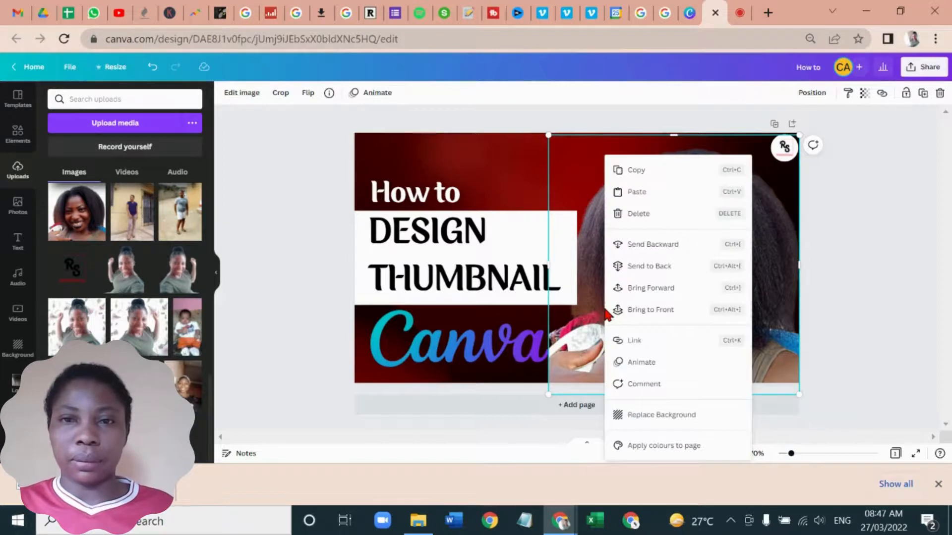
click(628, 244)
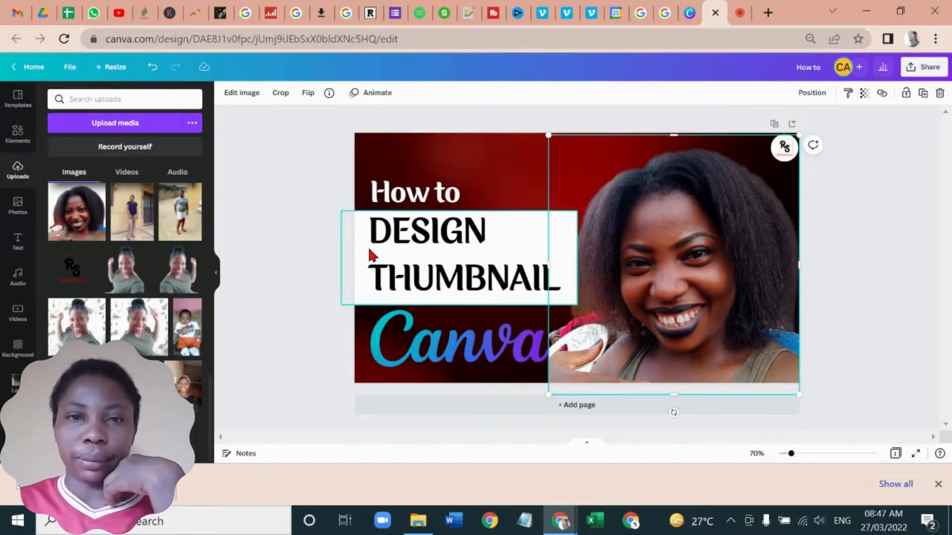
click(313, 246)
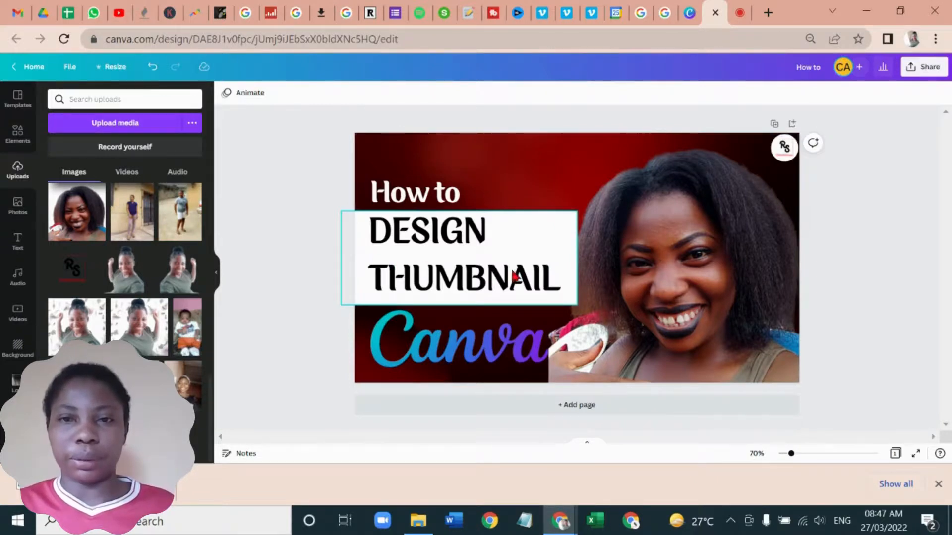
Crop the portrait's left side so its edge lines up with the right end of the white band, clear of the Canva wordmark
click(566, 272)
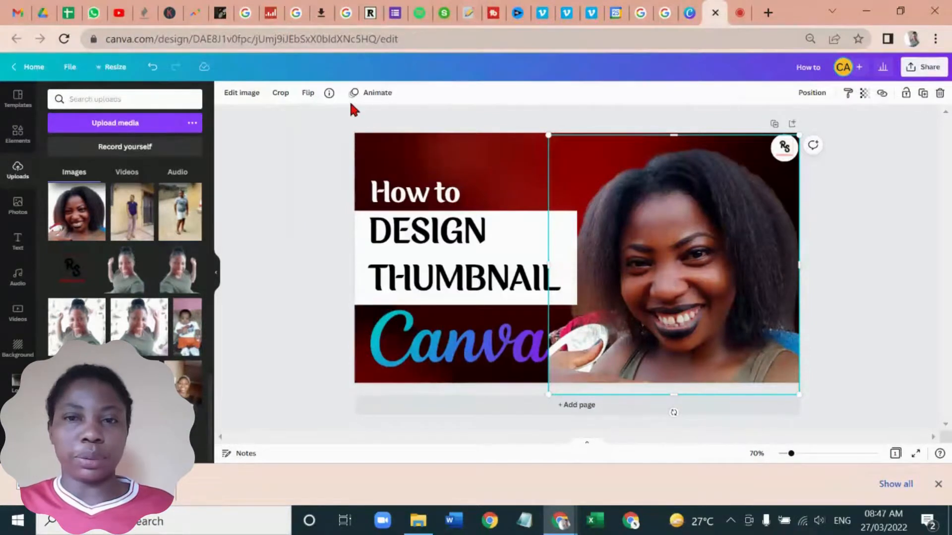
click(280, 94)
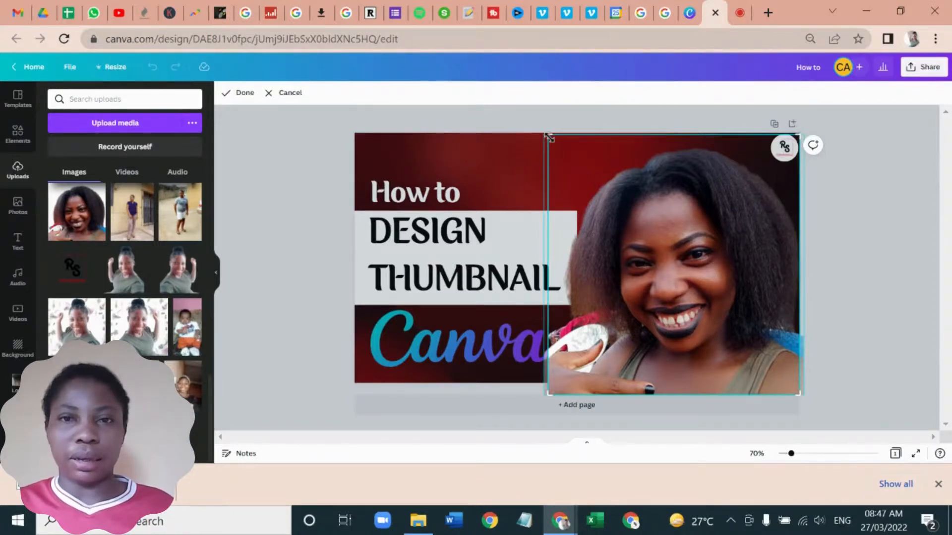
drag(549, 137, 566, 133)
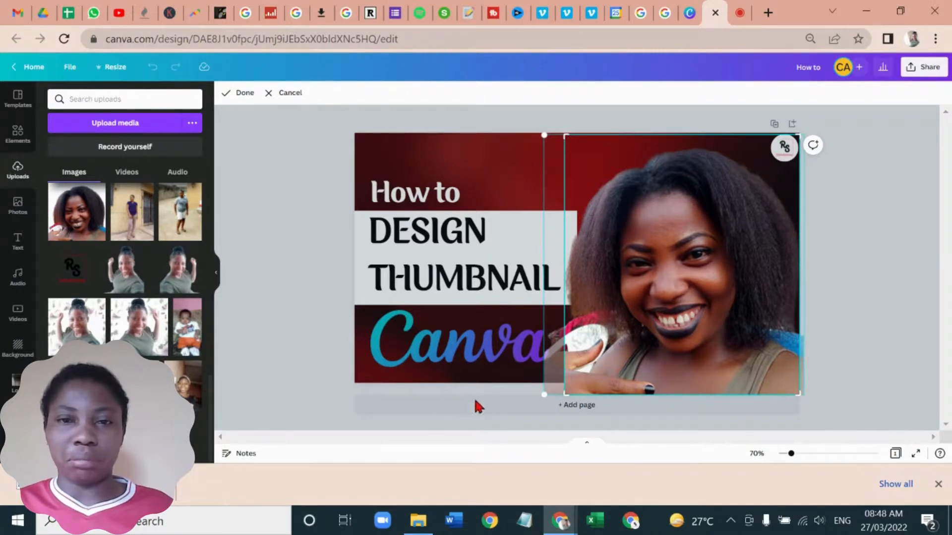
click(484, 389)
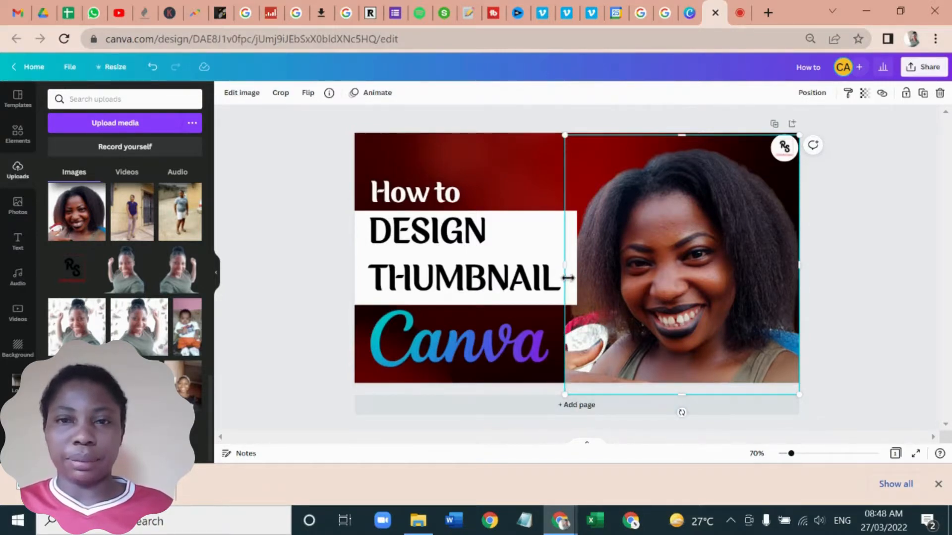
mouse_move(564, 267)
mouse_down()
mouse_move(585, 266)
mouse_move(576, 267)
mouse_up()
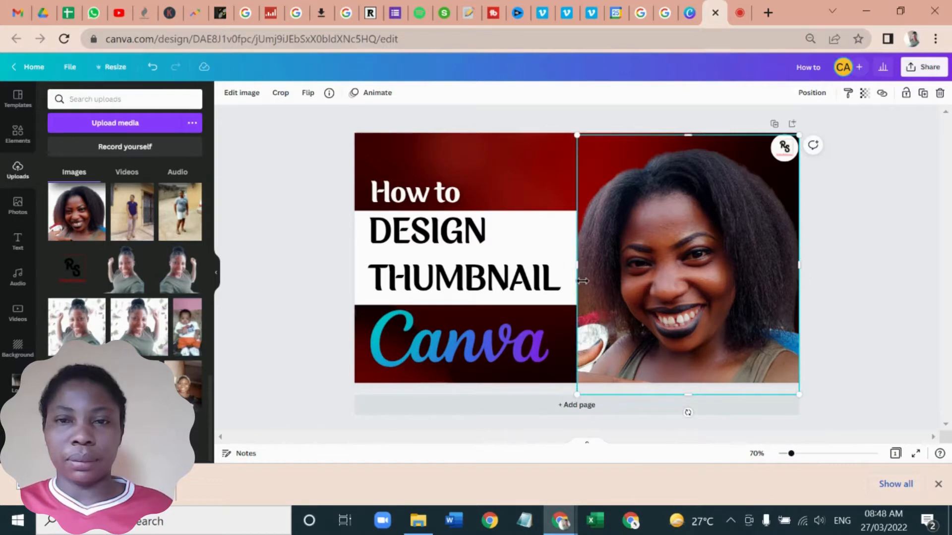
click(564, 327)
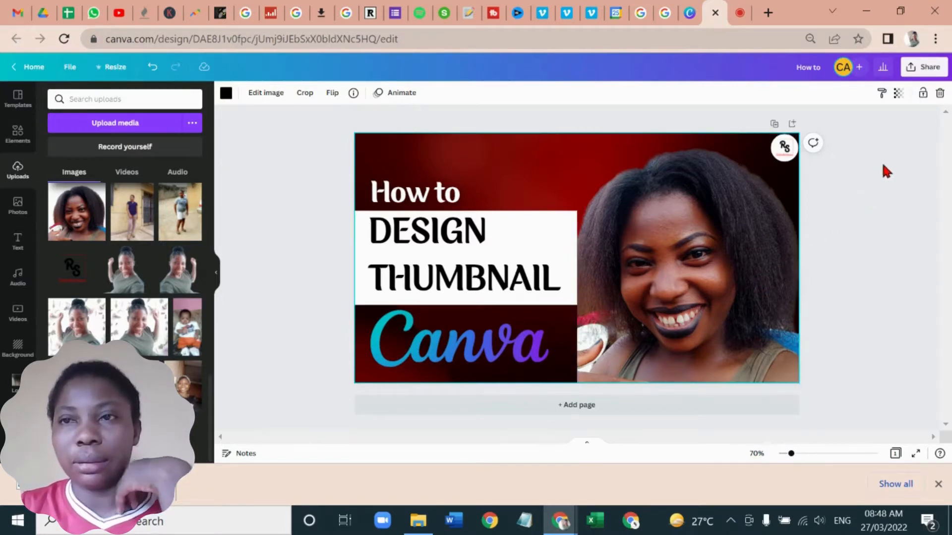
Open the download settings for the finished thumbnail design
click(918, 74)
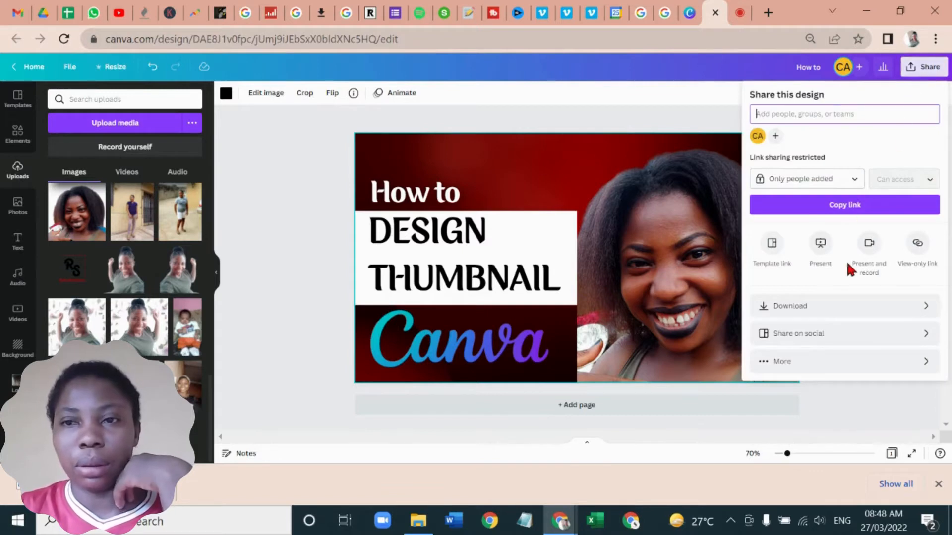
click(811, 309)
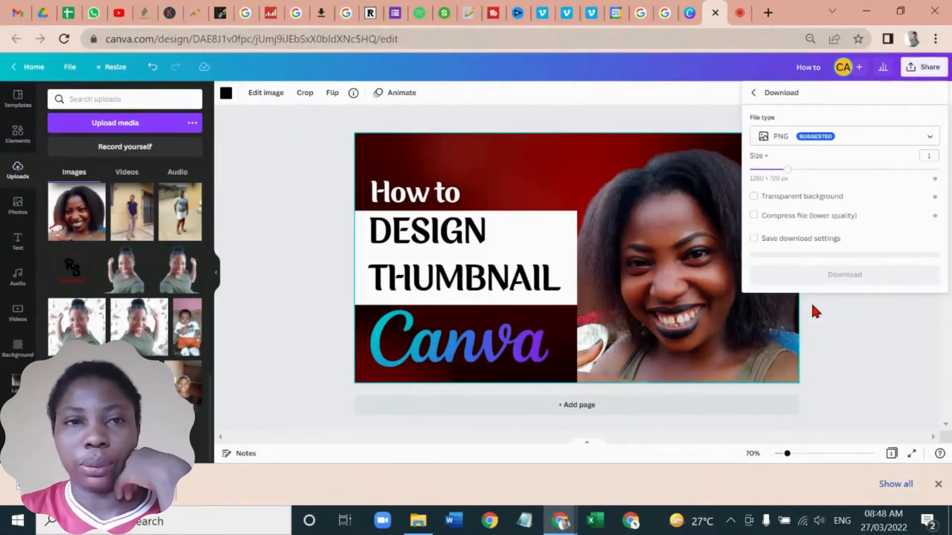